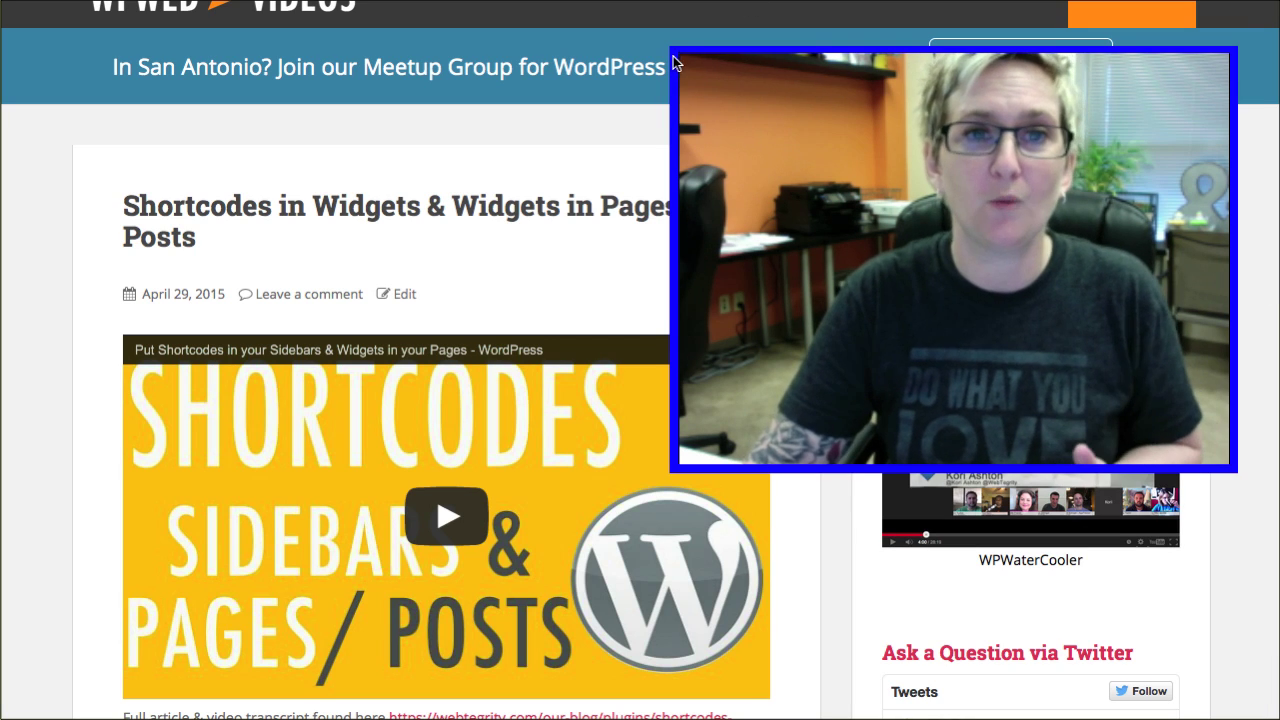
Go to Settings > Reading, where the front page still shows the latest posts.
left_click_drag(821, 117, 883, 106)
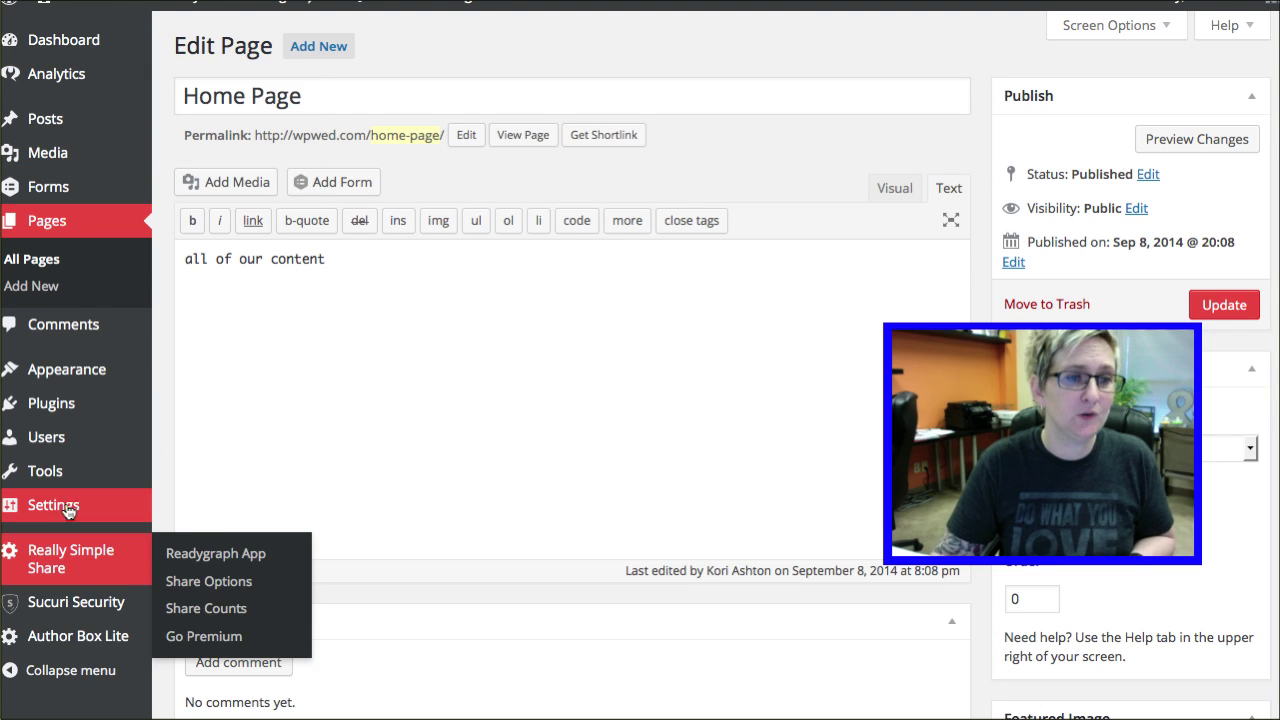
mouse_move(64, 509)
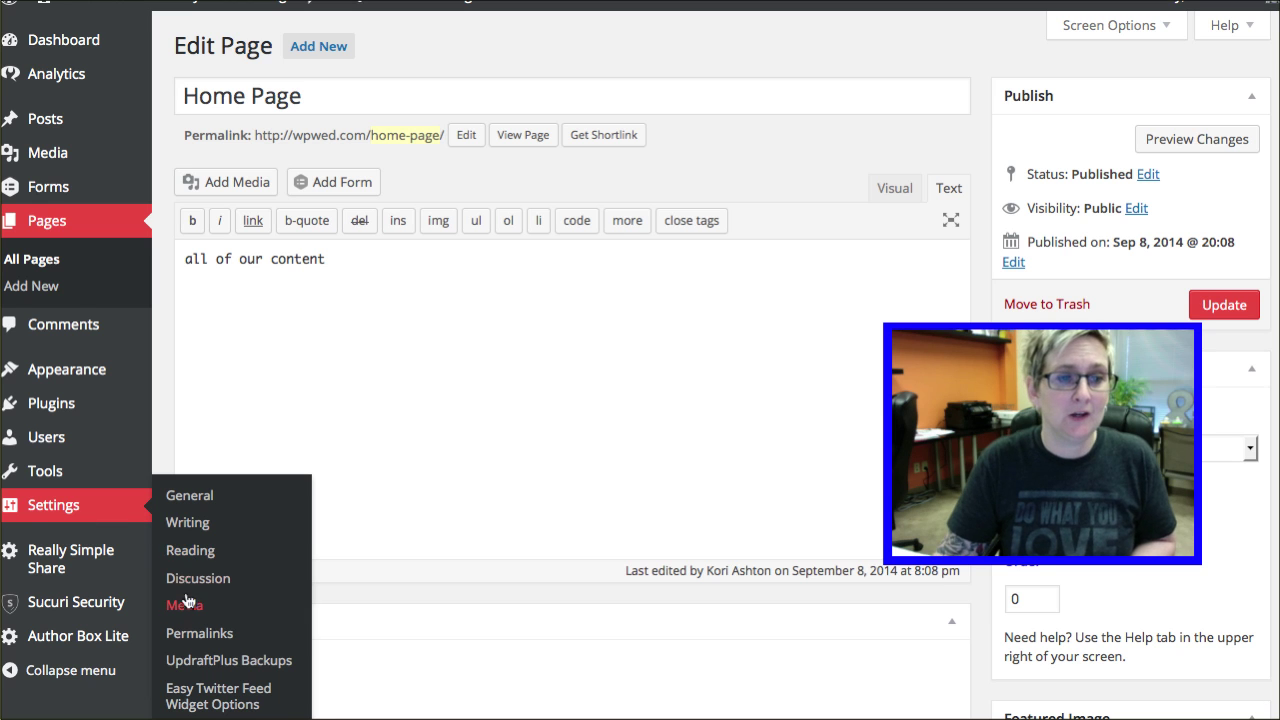
left_click(185, 563)
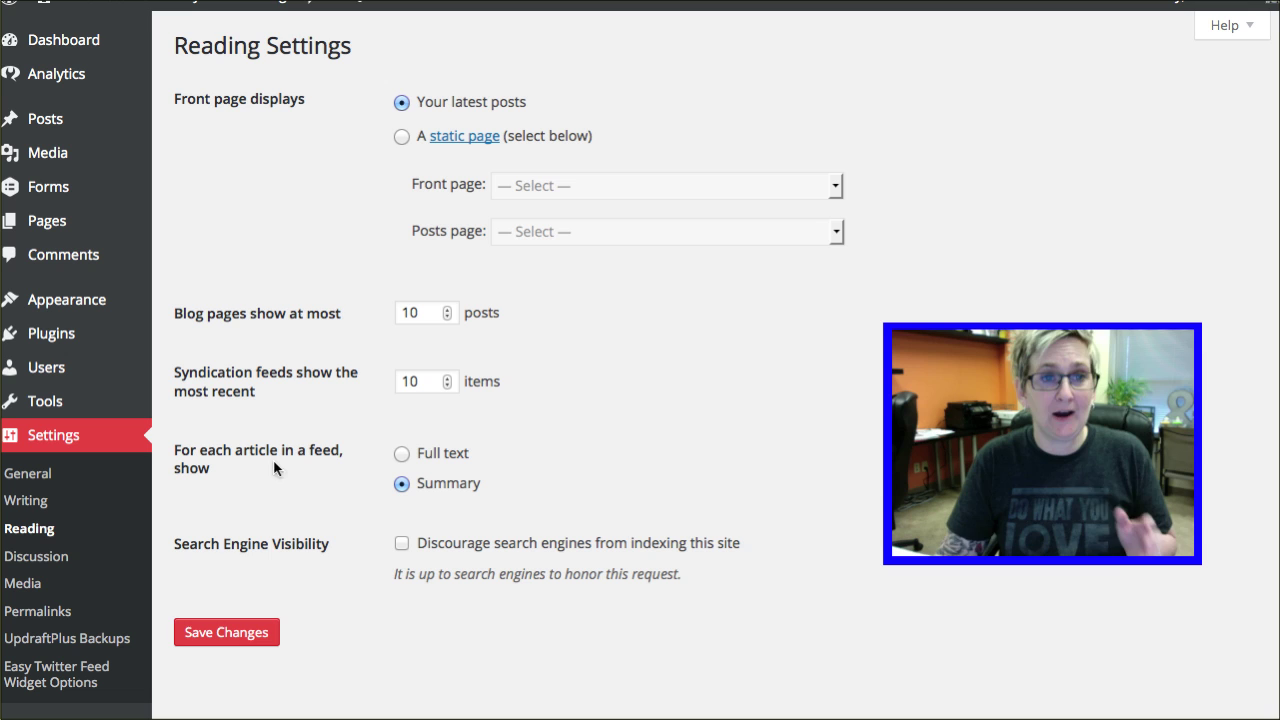
left_click_drag(178, 100, 311, 101)
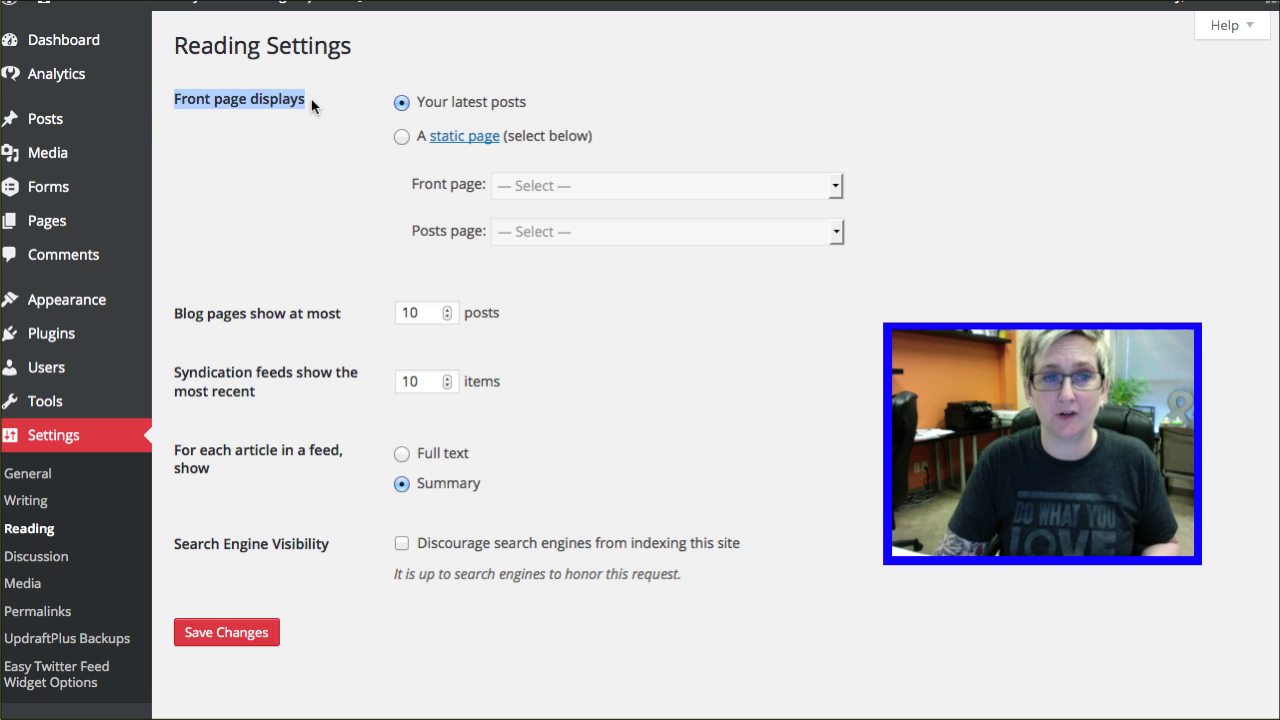
left_click(311, 101)
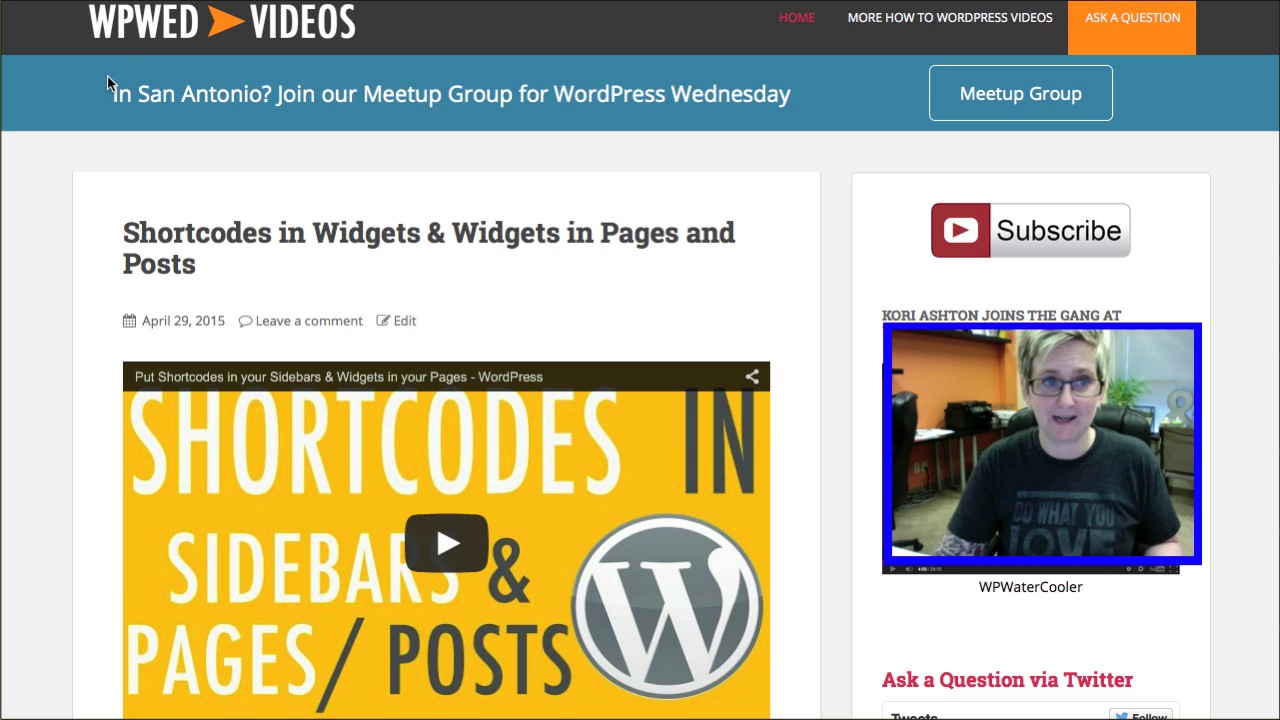
scroll(97, 89, "down", 5)
scroll(77, 92, "down", 10)
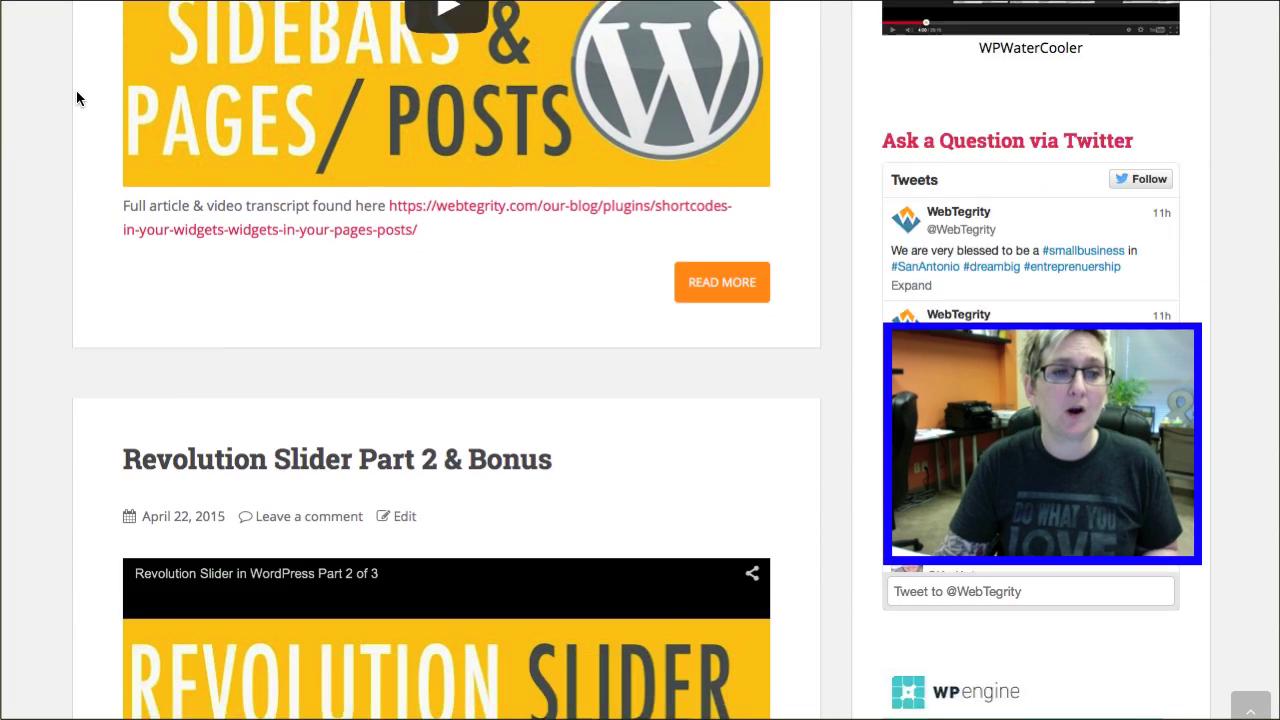
scroll(76, 90, "down", 10)
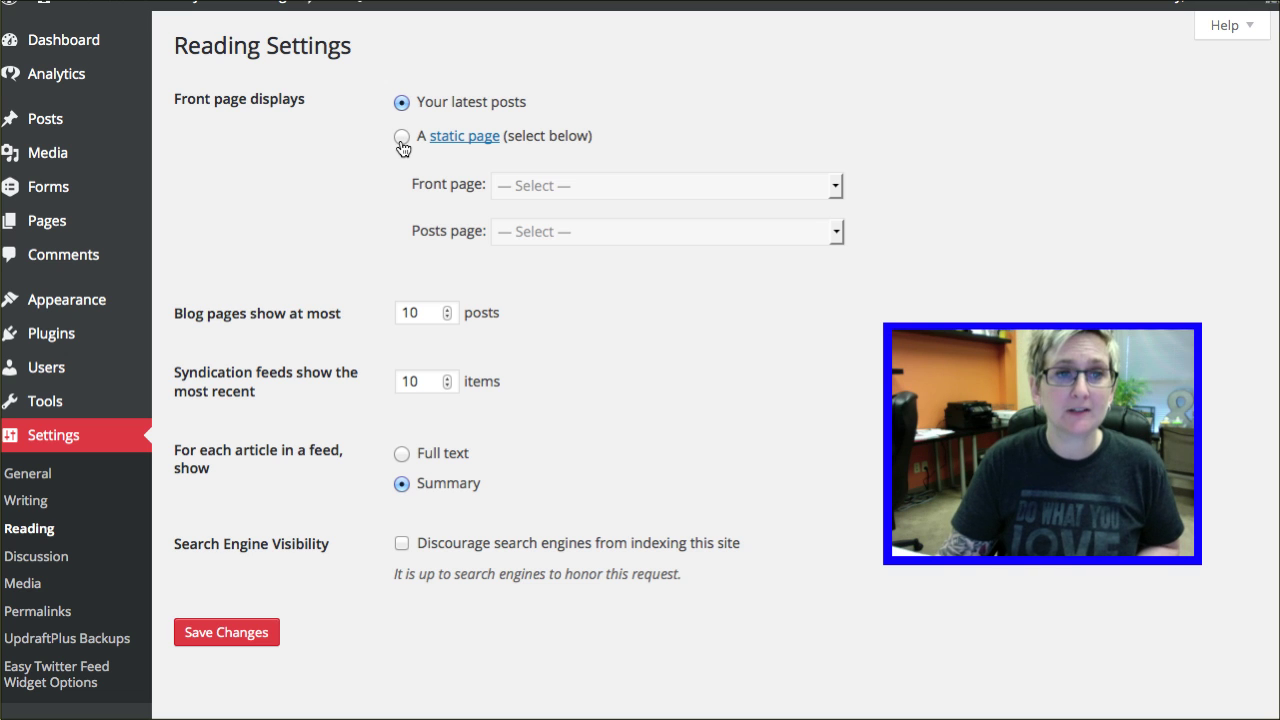
Set the front page to the static page 'Home Page' and save Reading Settings.
left_click(399, 141)
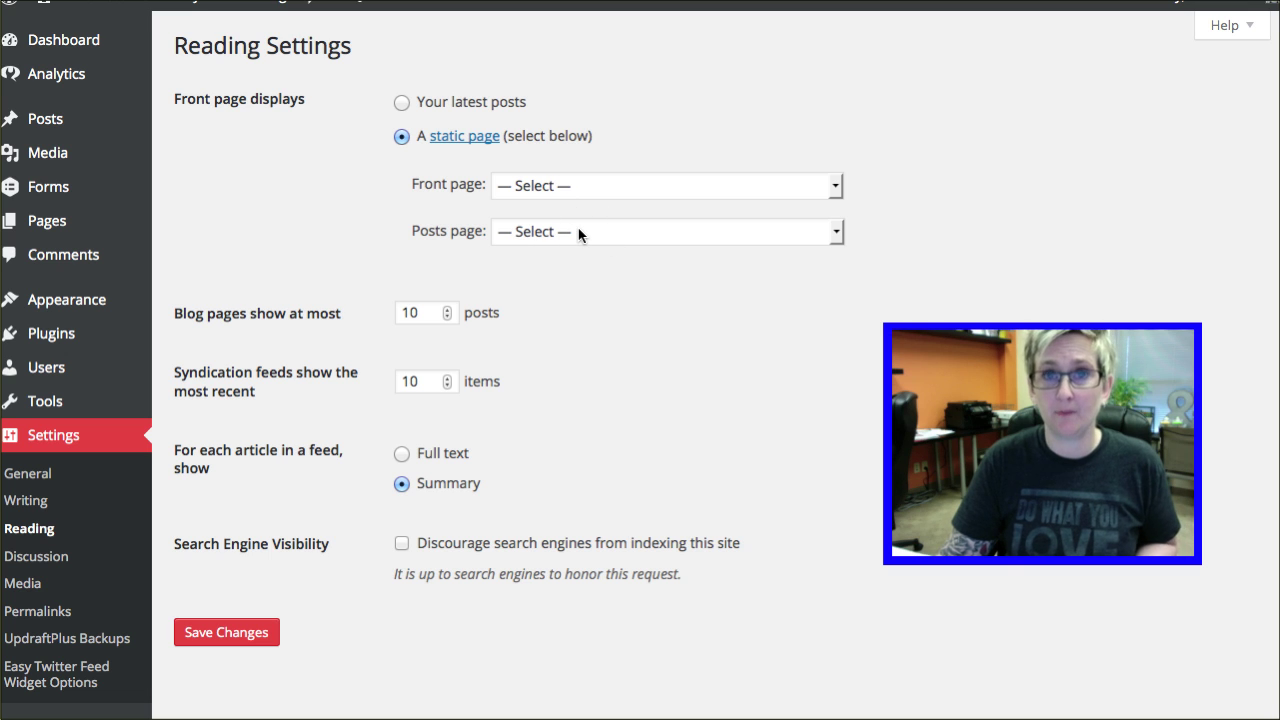
left_click(557, 189)
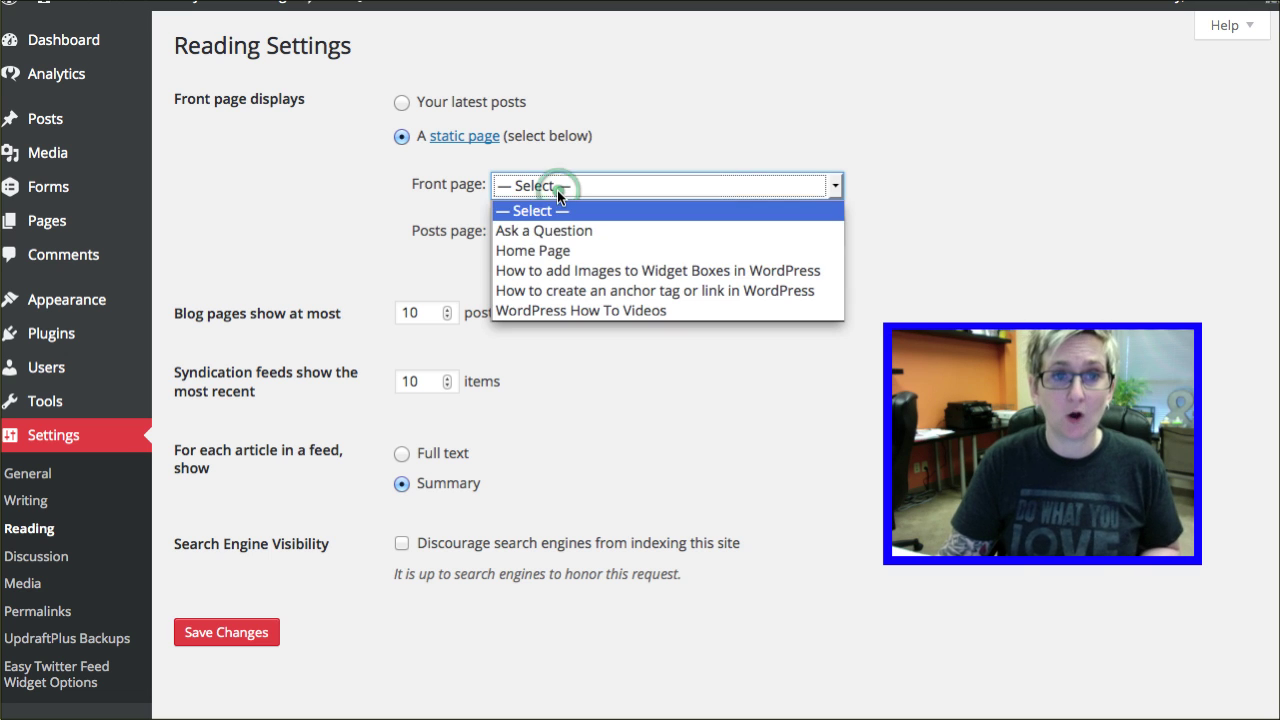
left_click(567, 251)
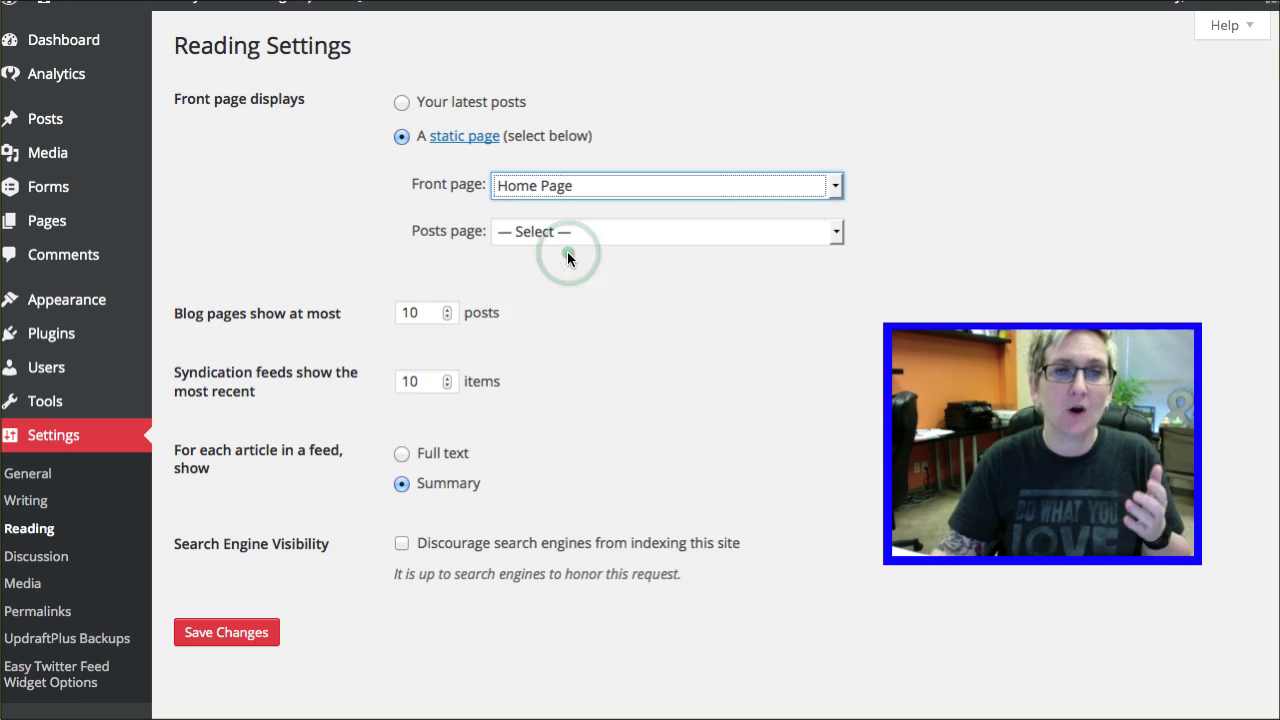
left_click(219, 641)
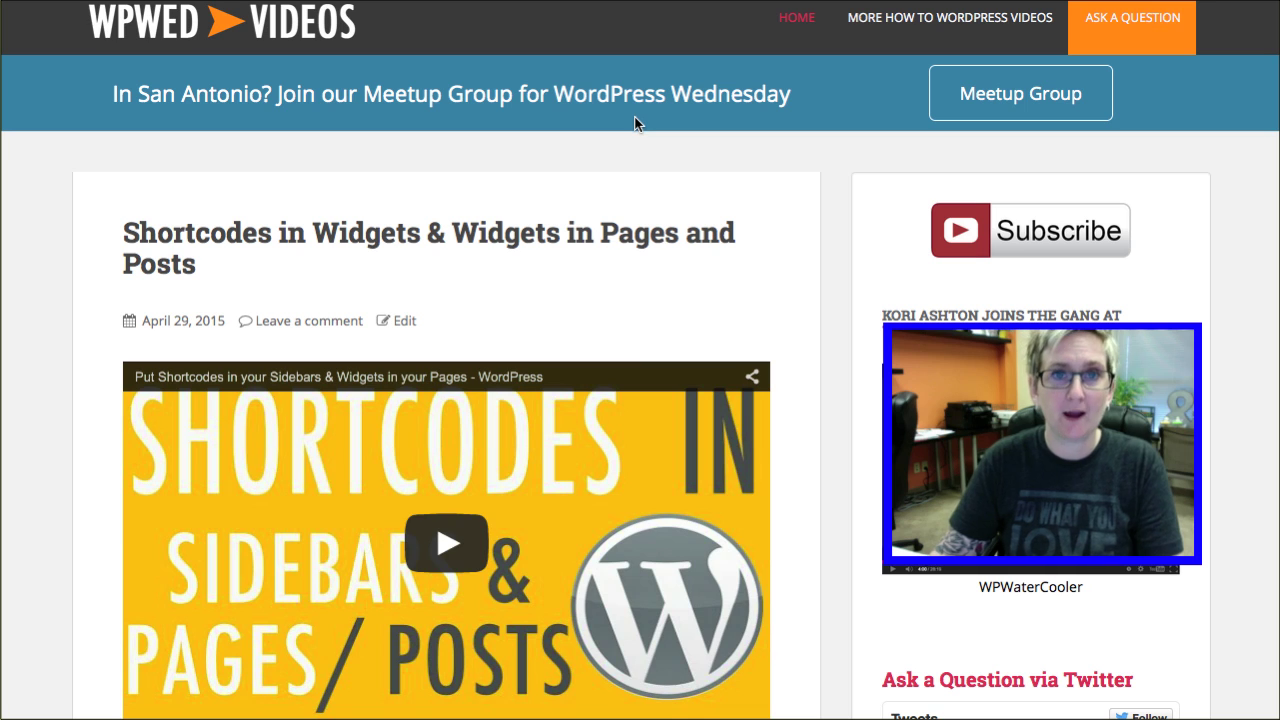
Reload the live site to confirm Home Page now shows 'all of our content'.
key("super+r")
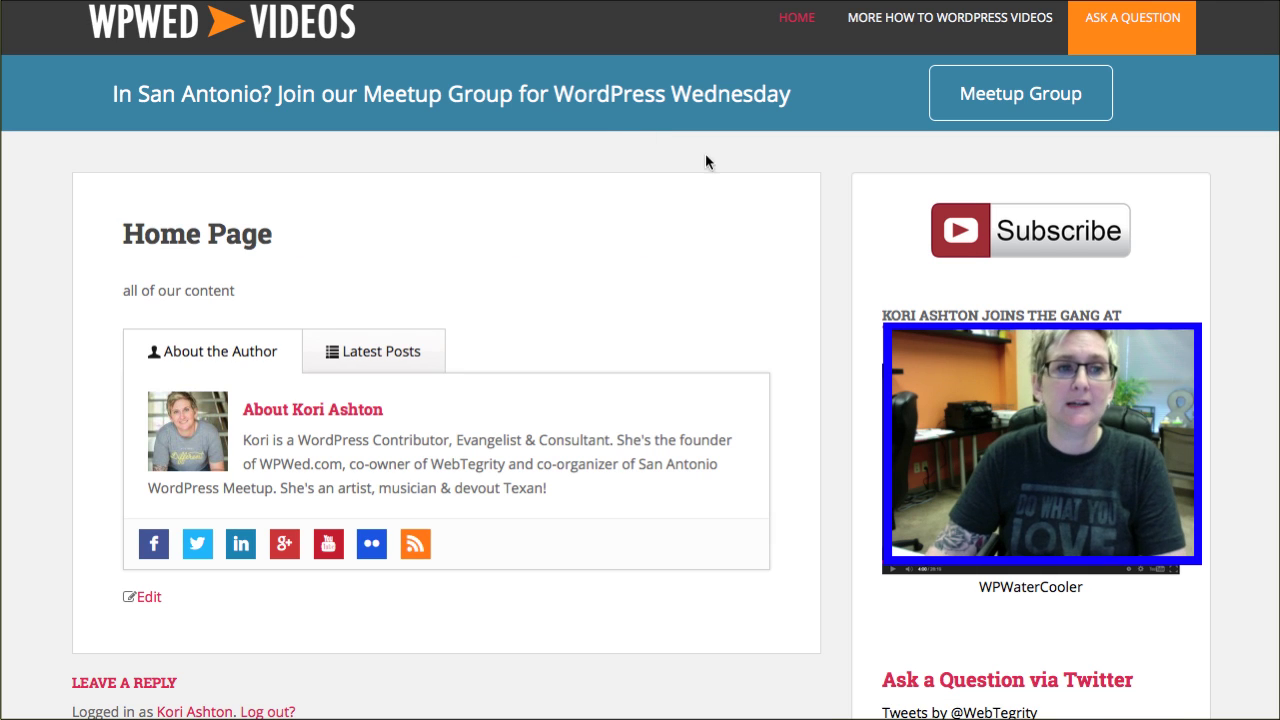
scroll(740, 236, "down", 20)
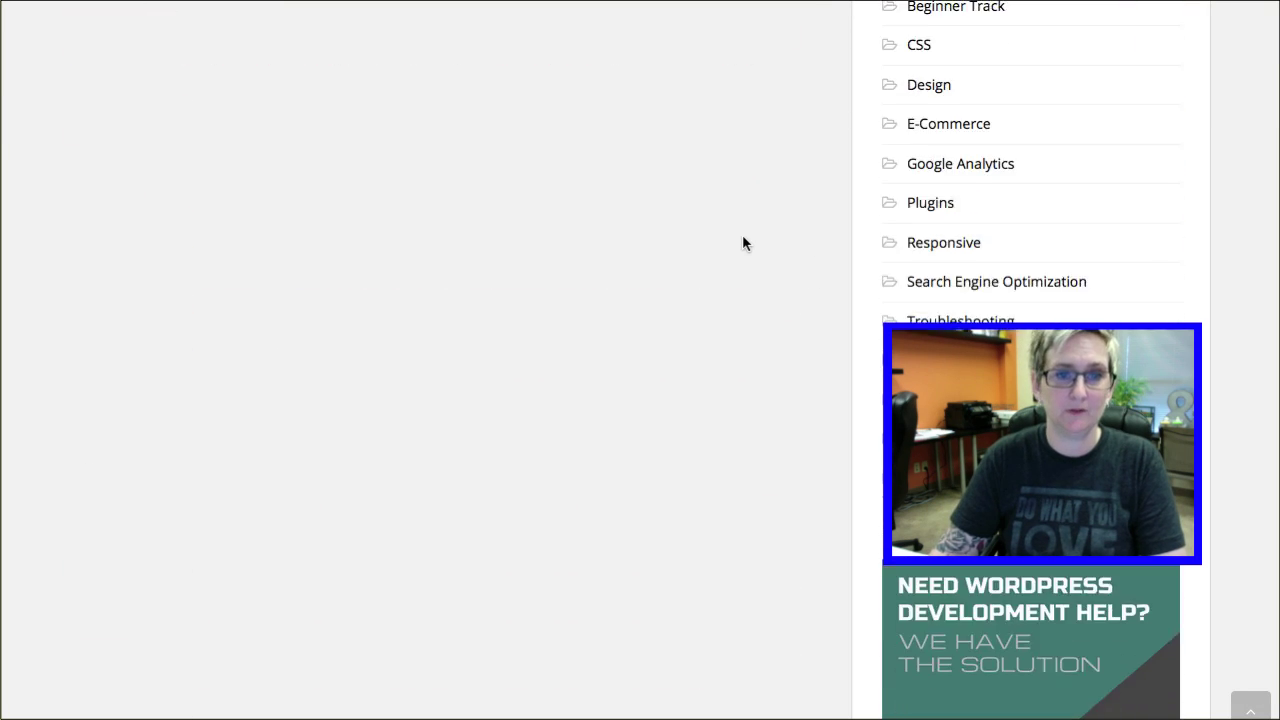
scroll(742, 243, "up", 20)
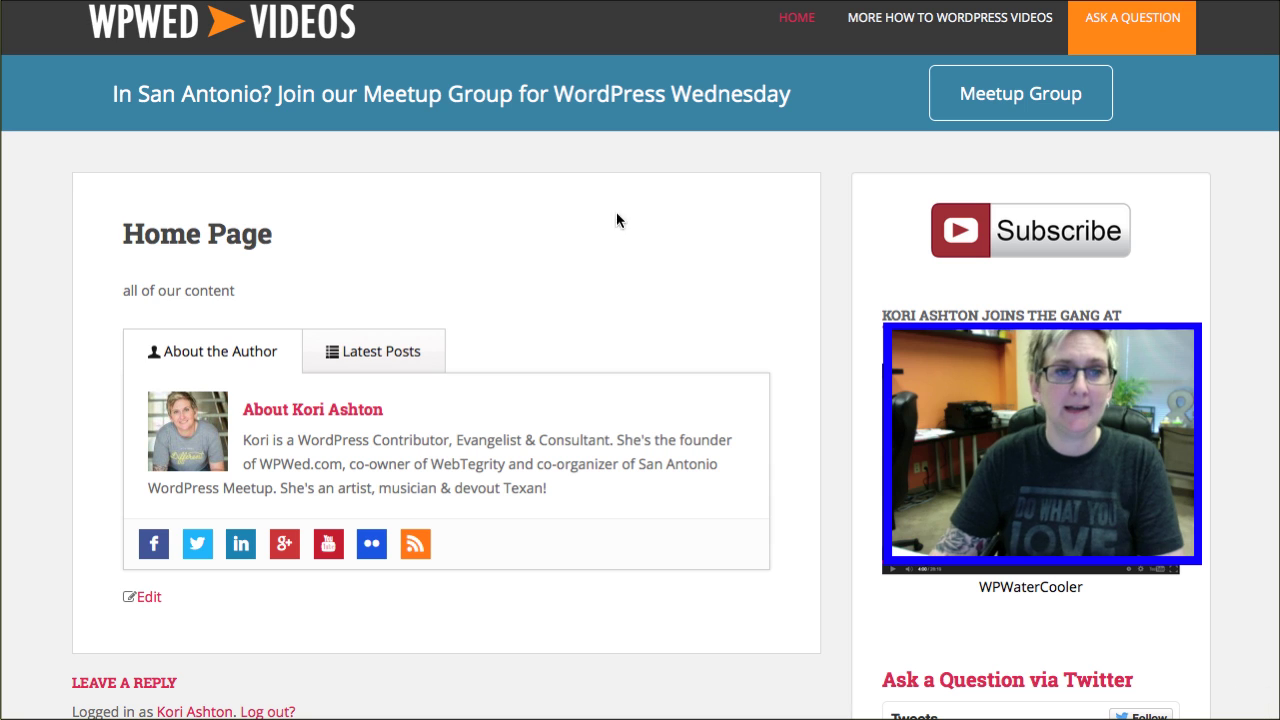
left_click_drag(122, 289, 233, 292)
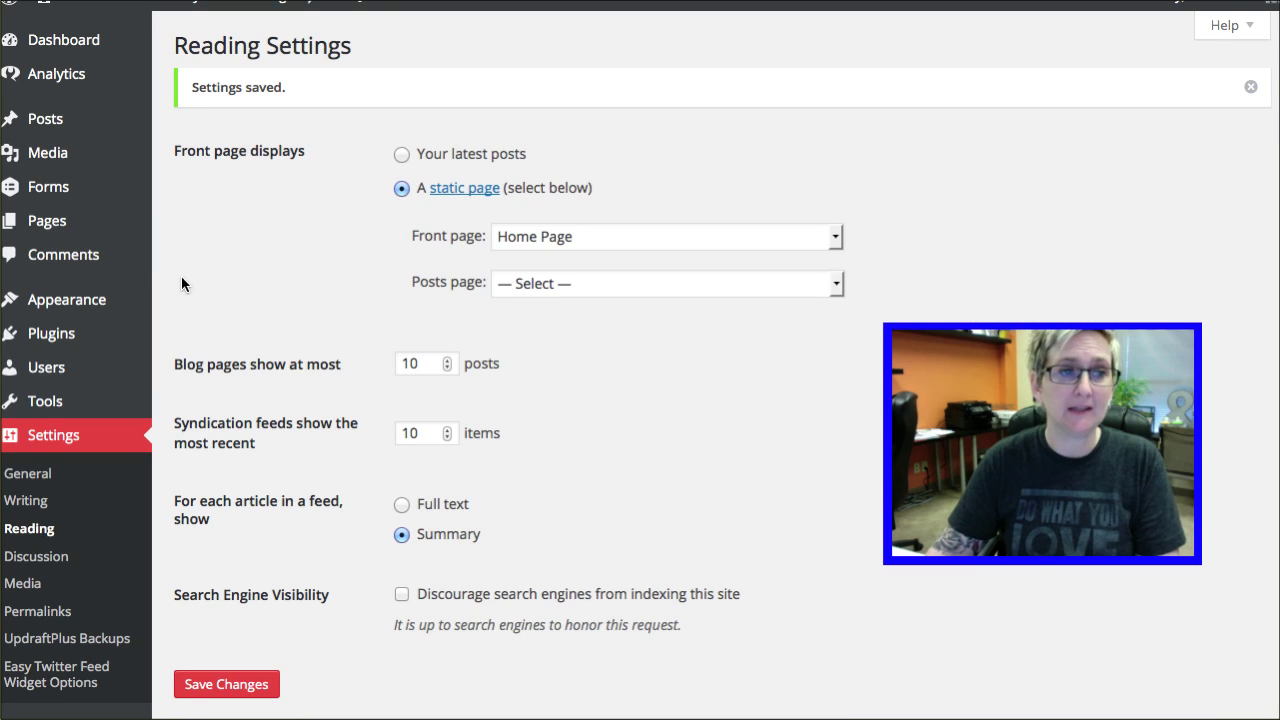
Open Home Page from All Pages for editing in the Visual editor.
mouse_move(140, 221)
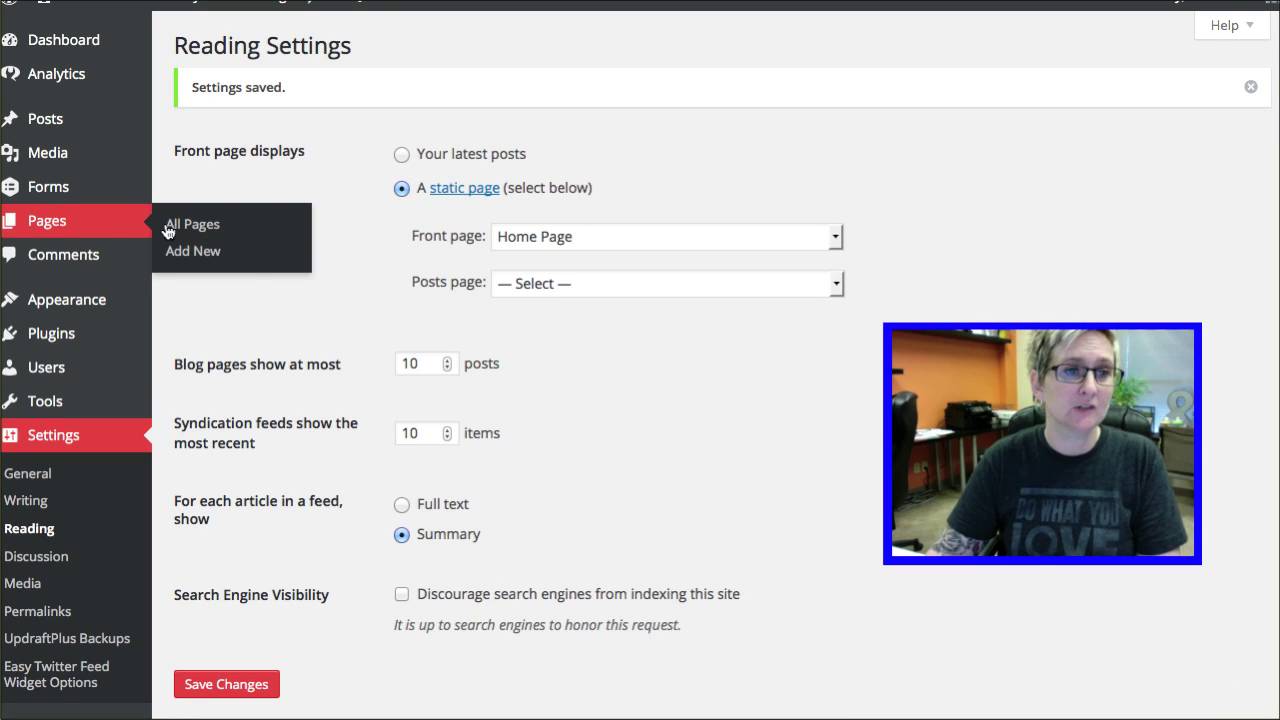
left_click(194, 222)
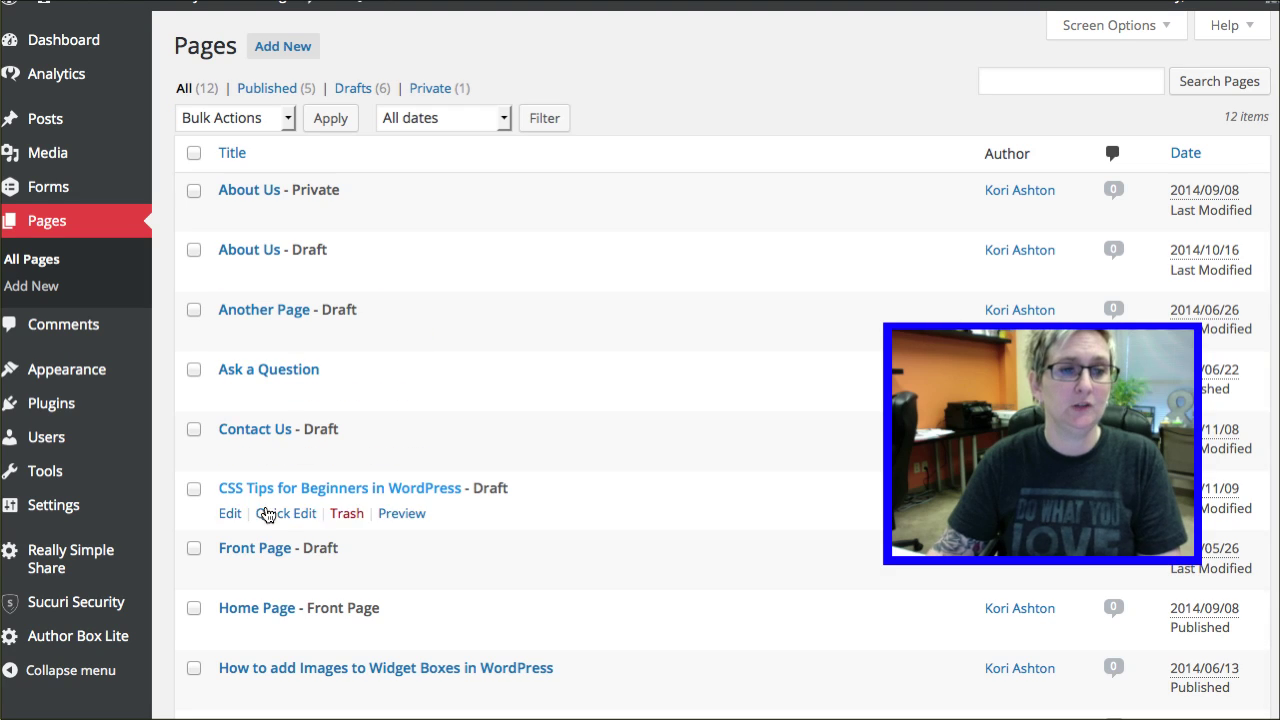
left_click(252, 610)
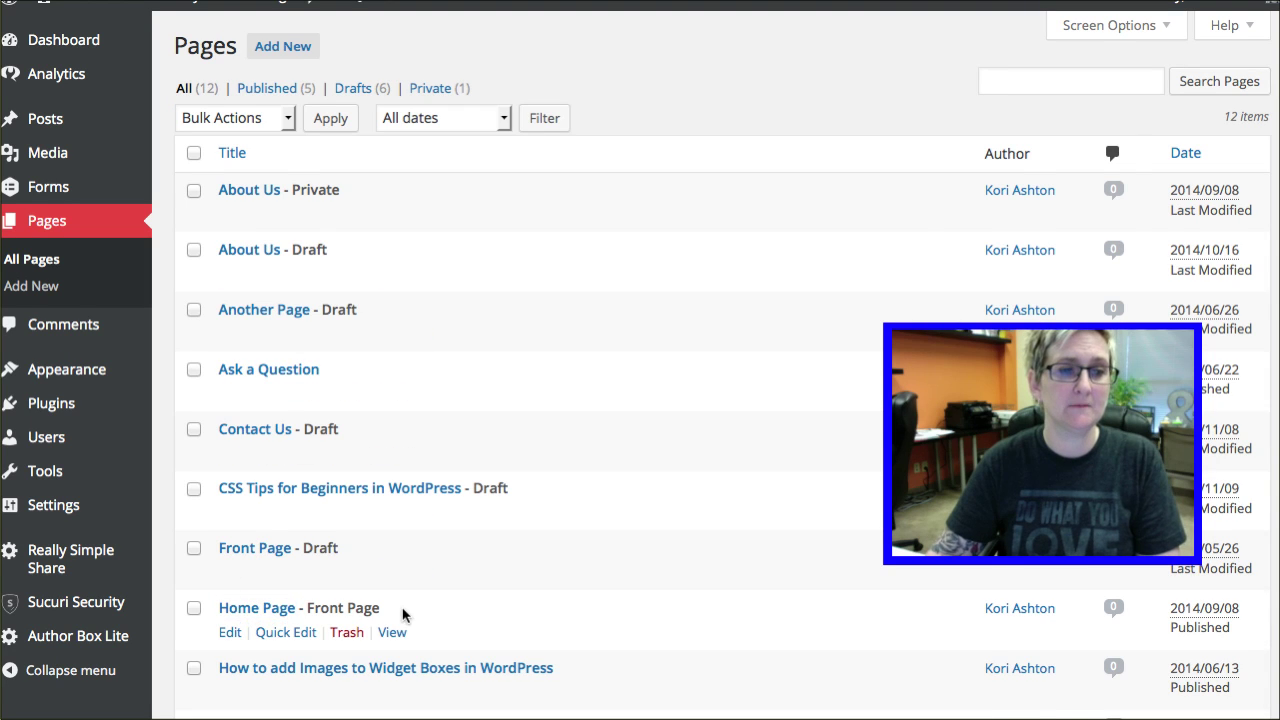
left_click(210, 262, "shift")
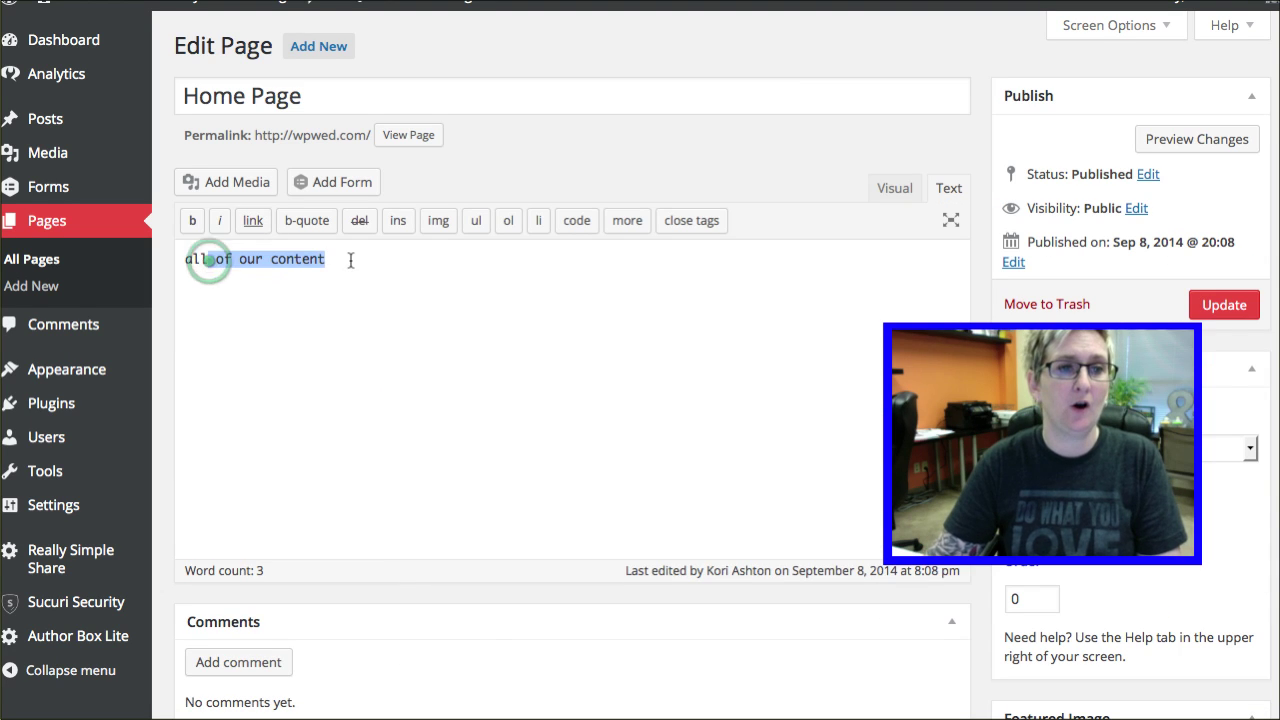
left_click(371, 280)
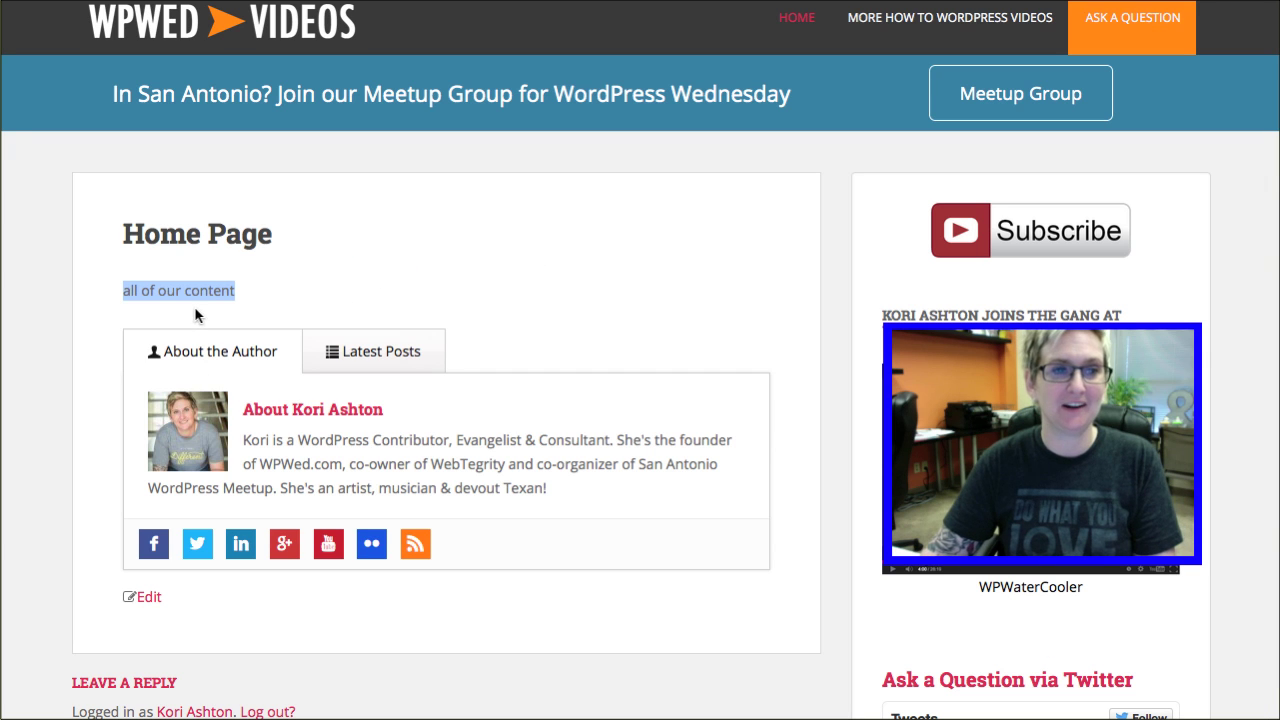
left_click(196, 308)
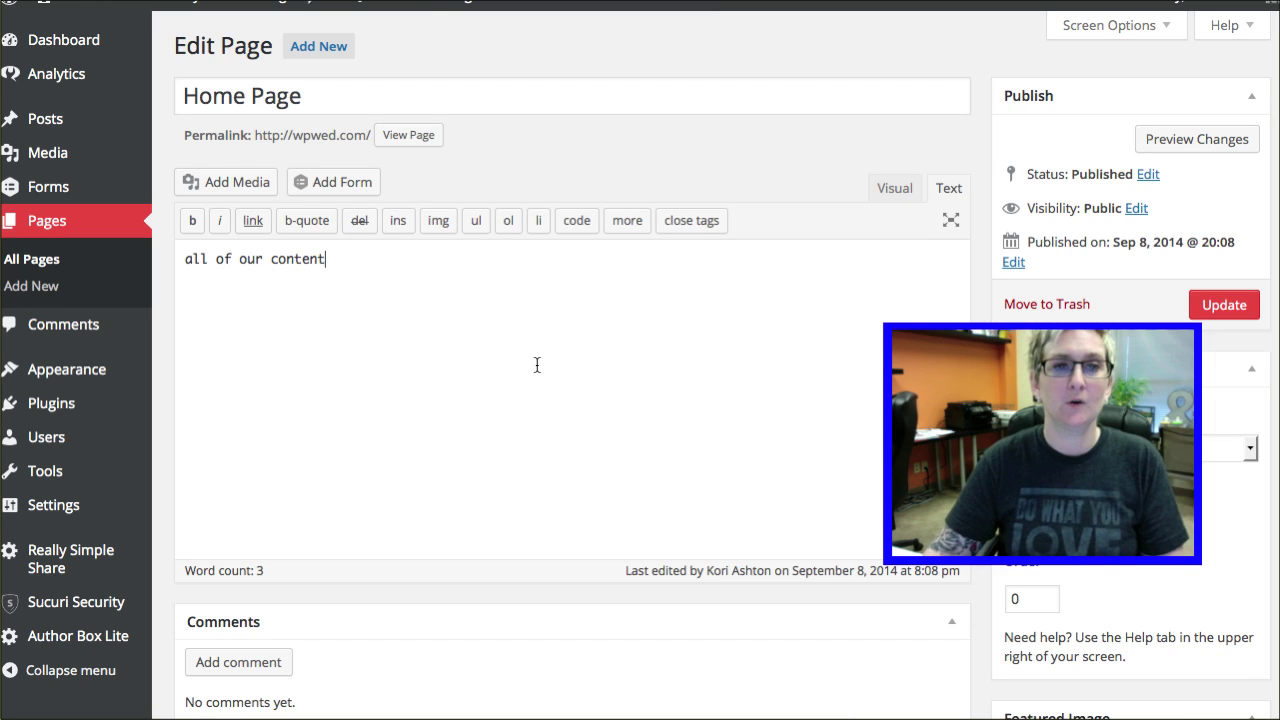
left_click(466, 337)
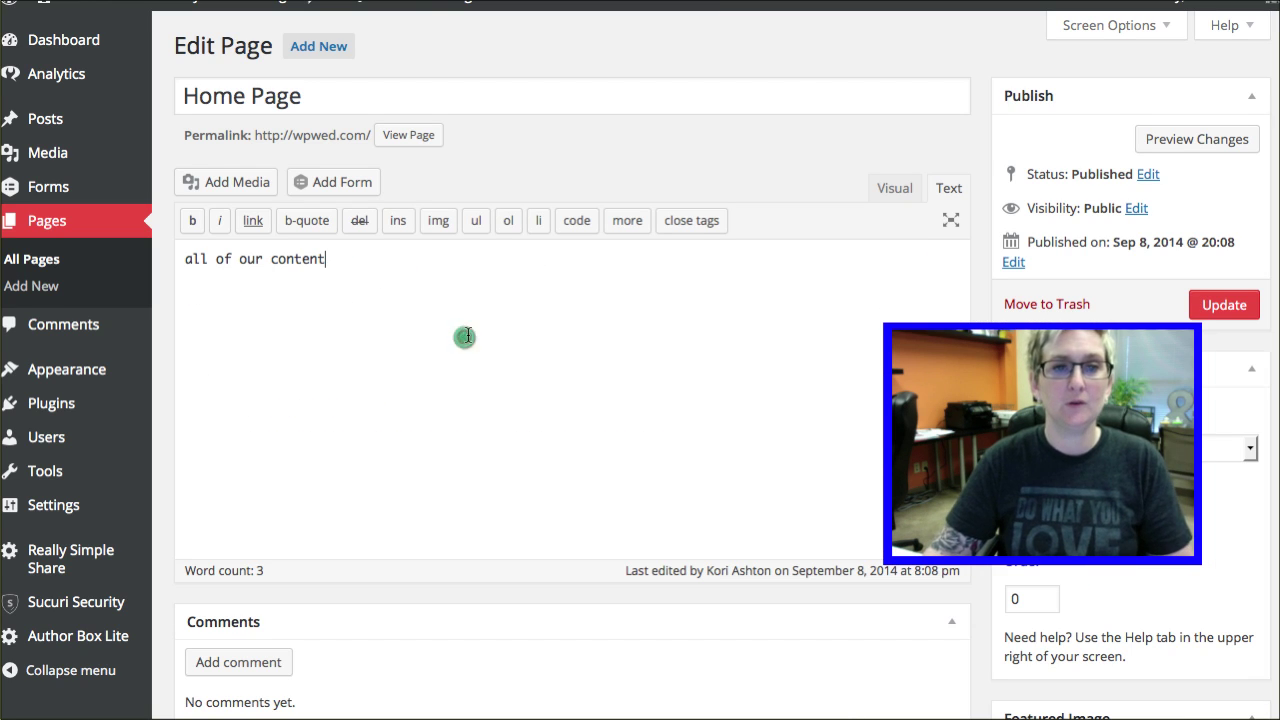
left_click(907, 188)
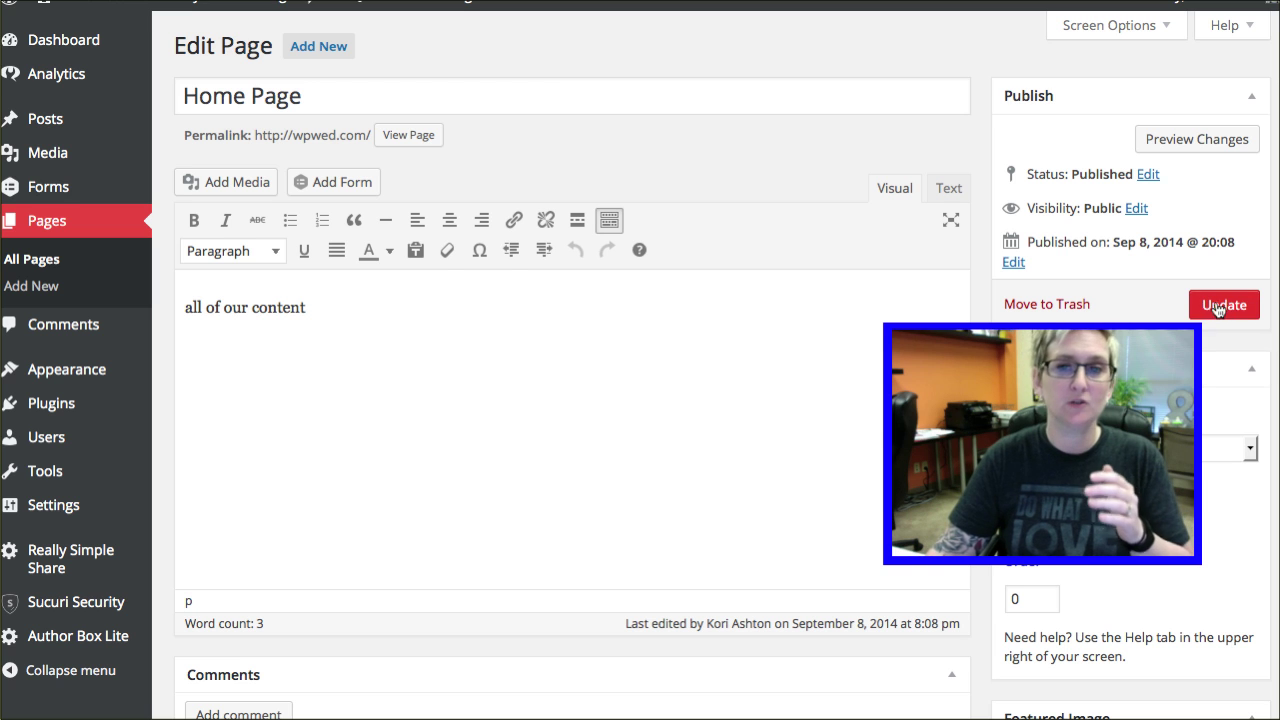
left_click_drag(953, 362, 639, 115)
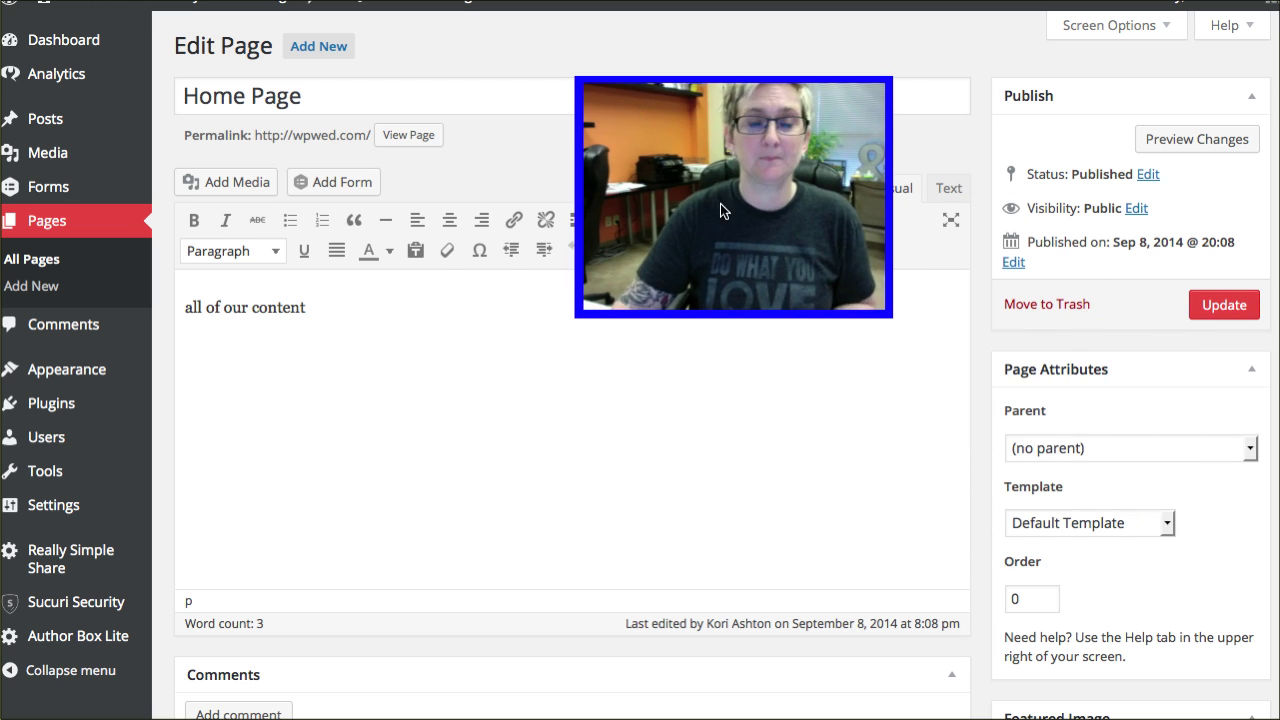
scroll(1055, 521, "down", 1)
Leave Home Page on the Default Template and start a new blank page.
left_click(1054, 517)
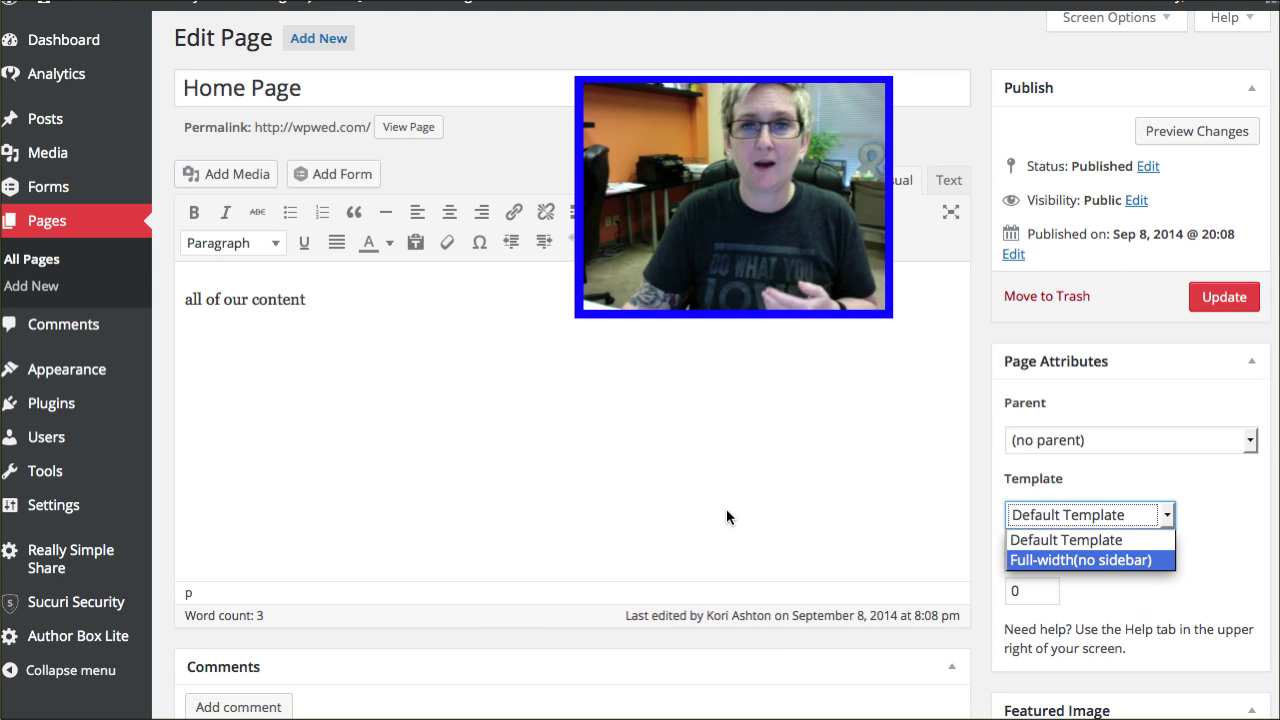
left_click(810, 14)
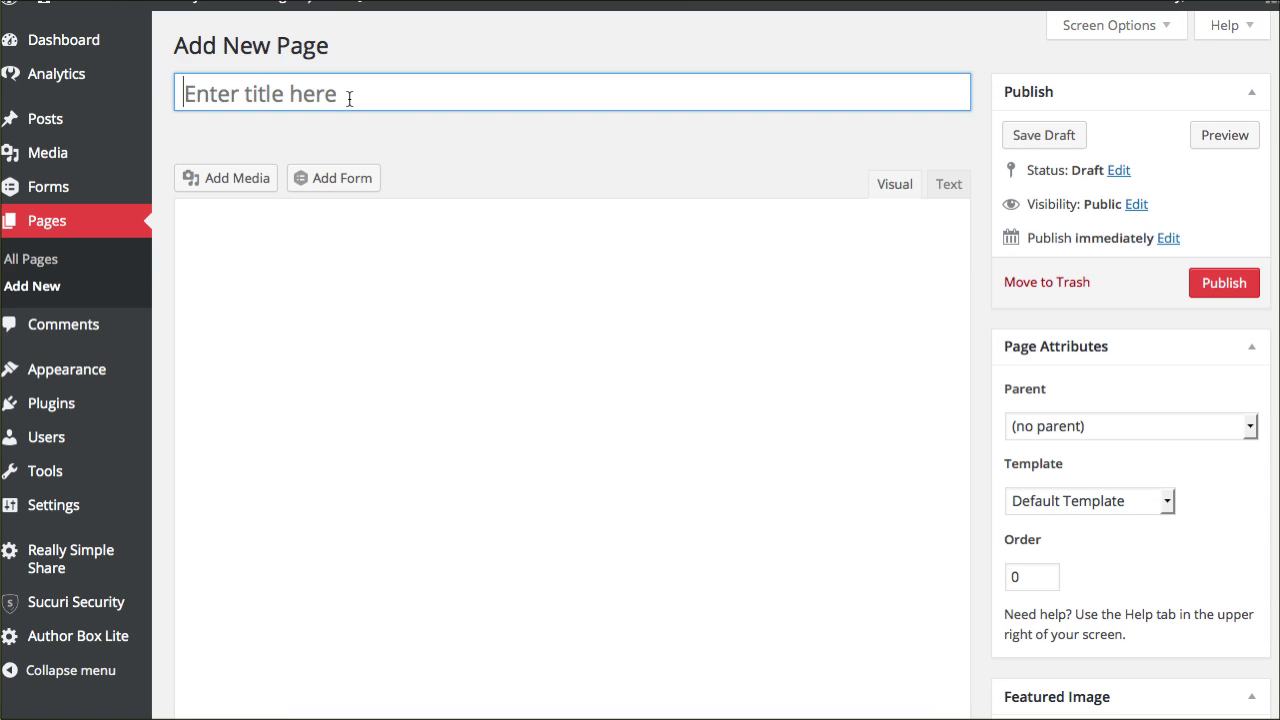
Title the new page 'Blog' and publish it with an empty body.
left_click(346, 94)
type("Blog")
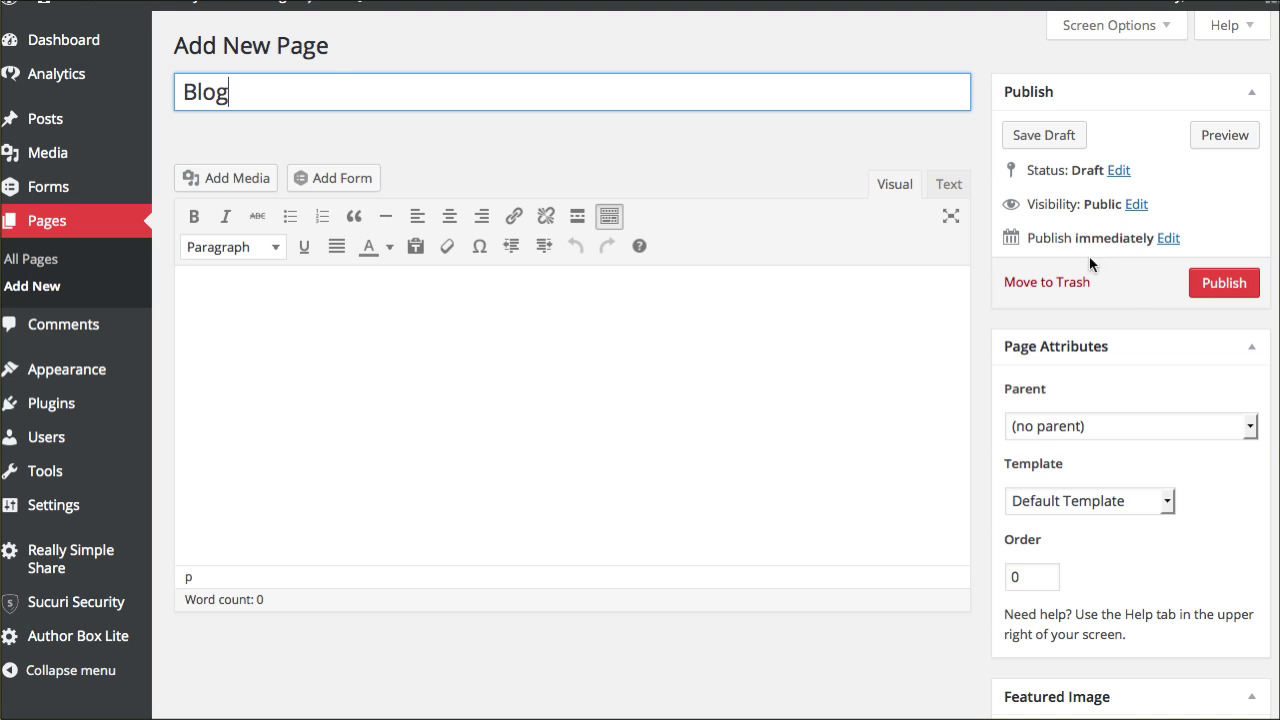
left_click(494, 375)
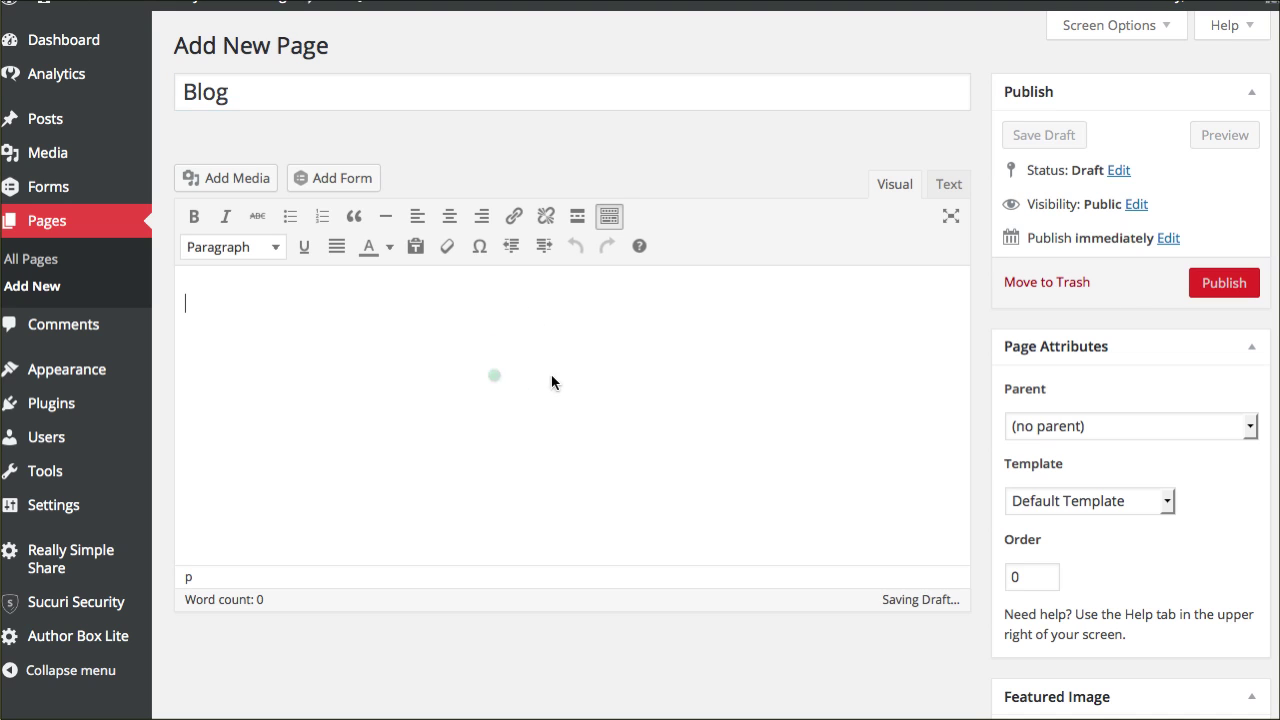
left_click(1238, 288)
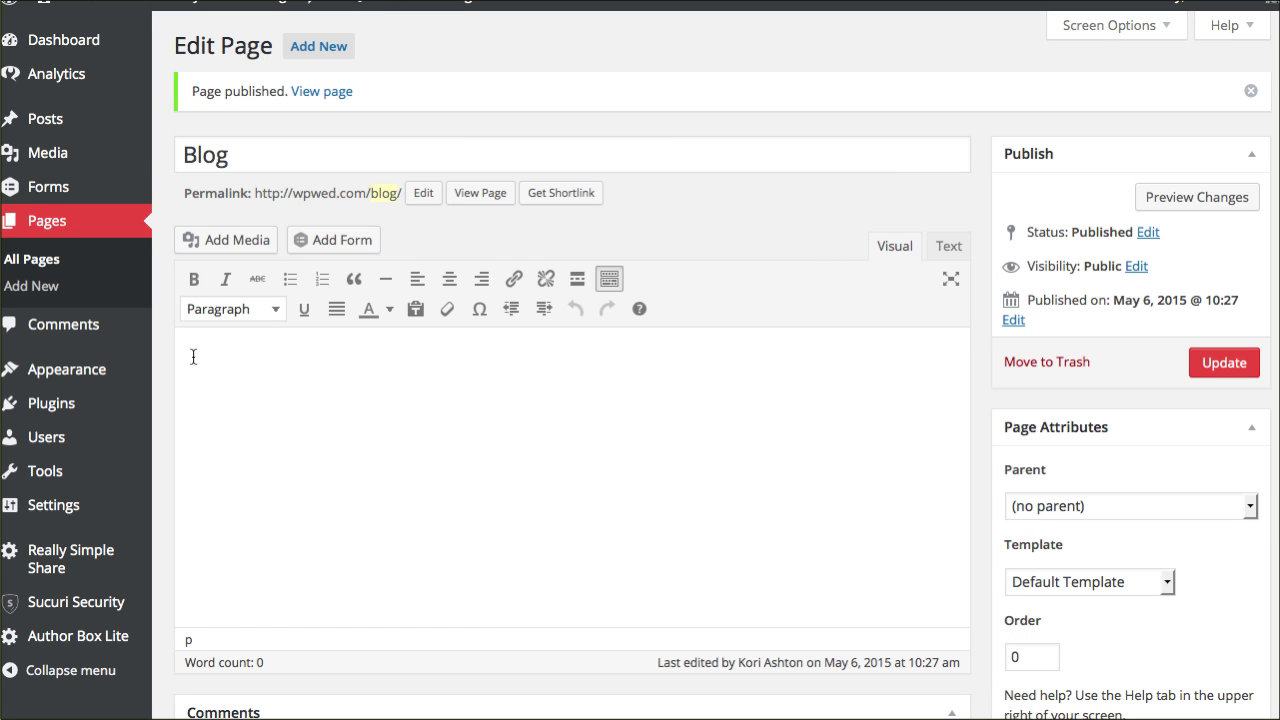
In Settings > Reading, choose Blog as the posts page and save.
mouse_move(52, 510)
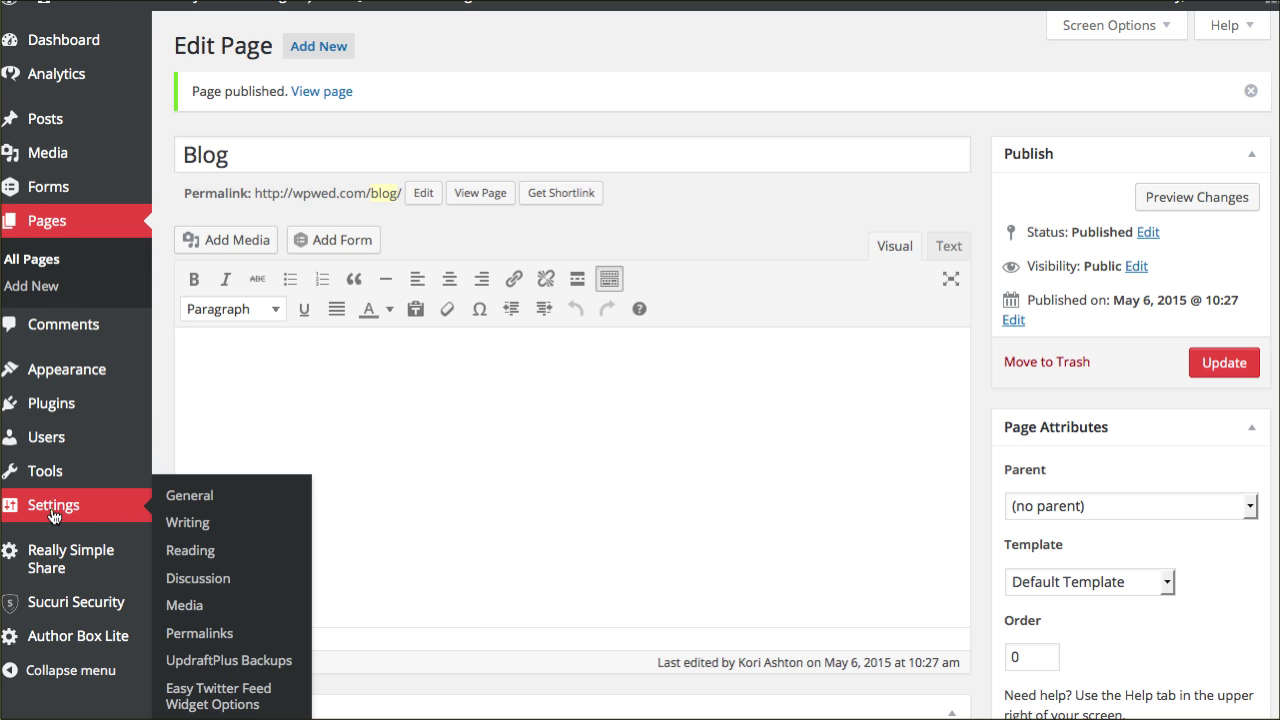
left_click(185, 556)
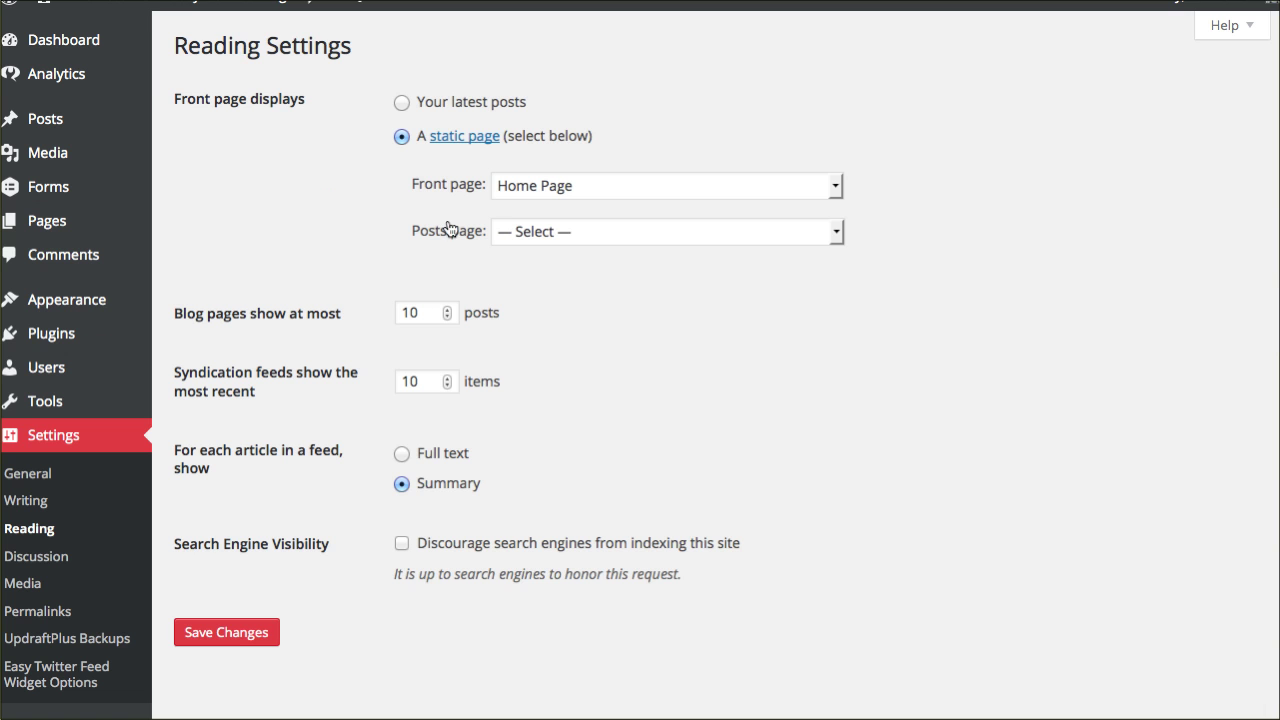
left_click(543, 234)
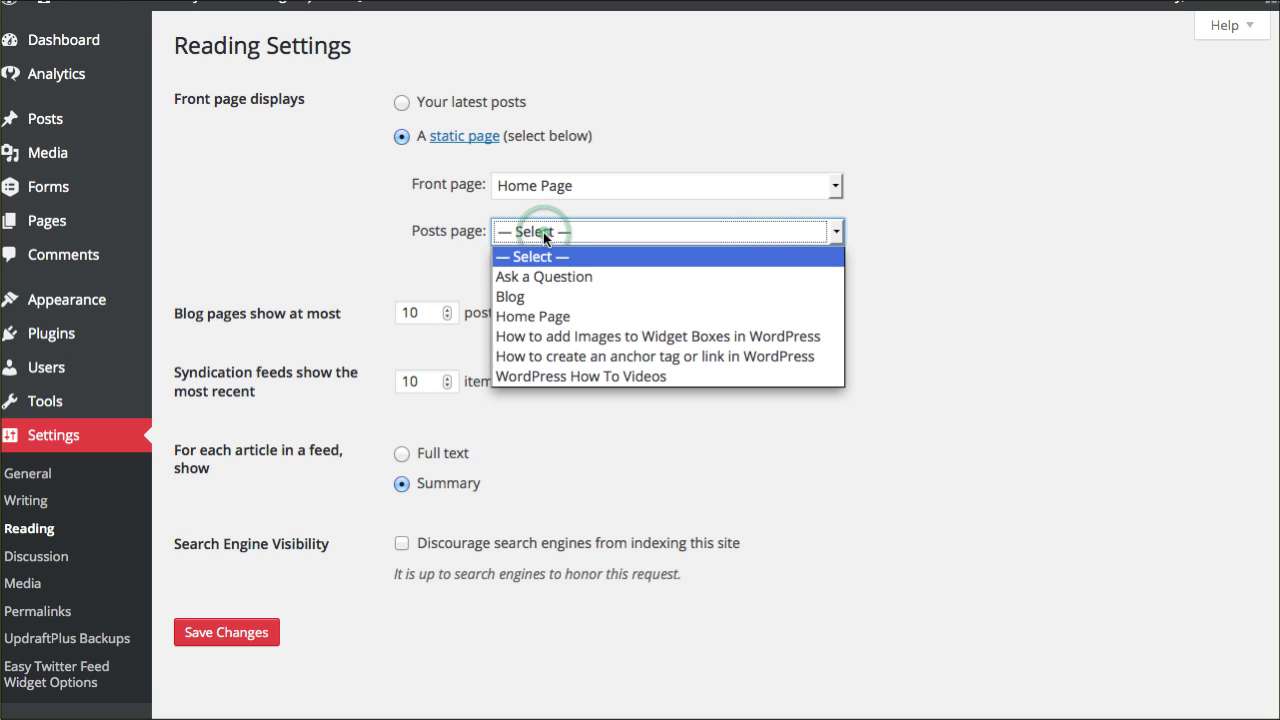
left_click(542, 296)
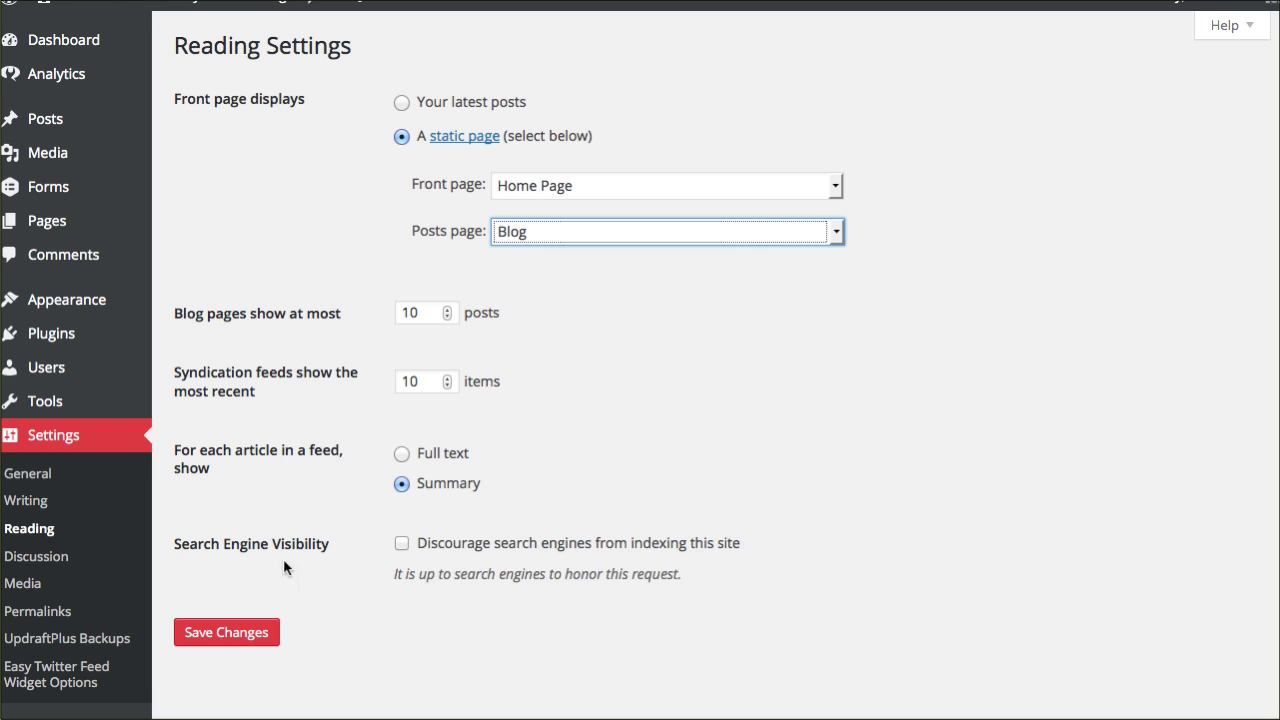
left_click(245, 632)
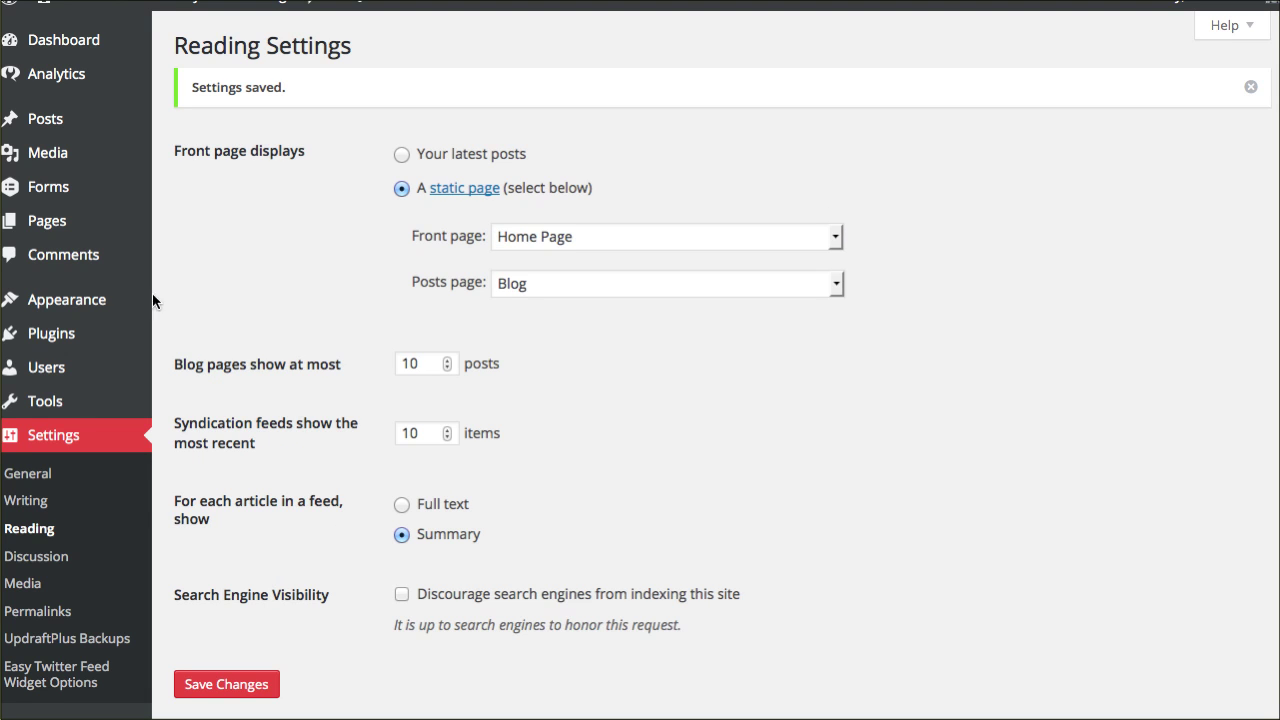
mouse_move(100, 308)
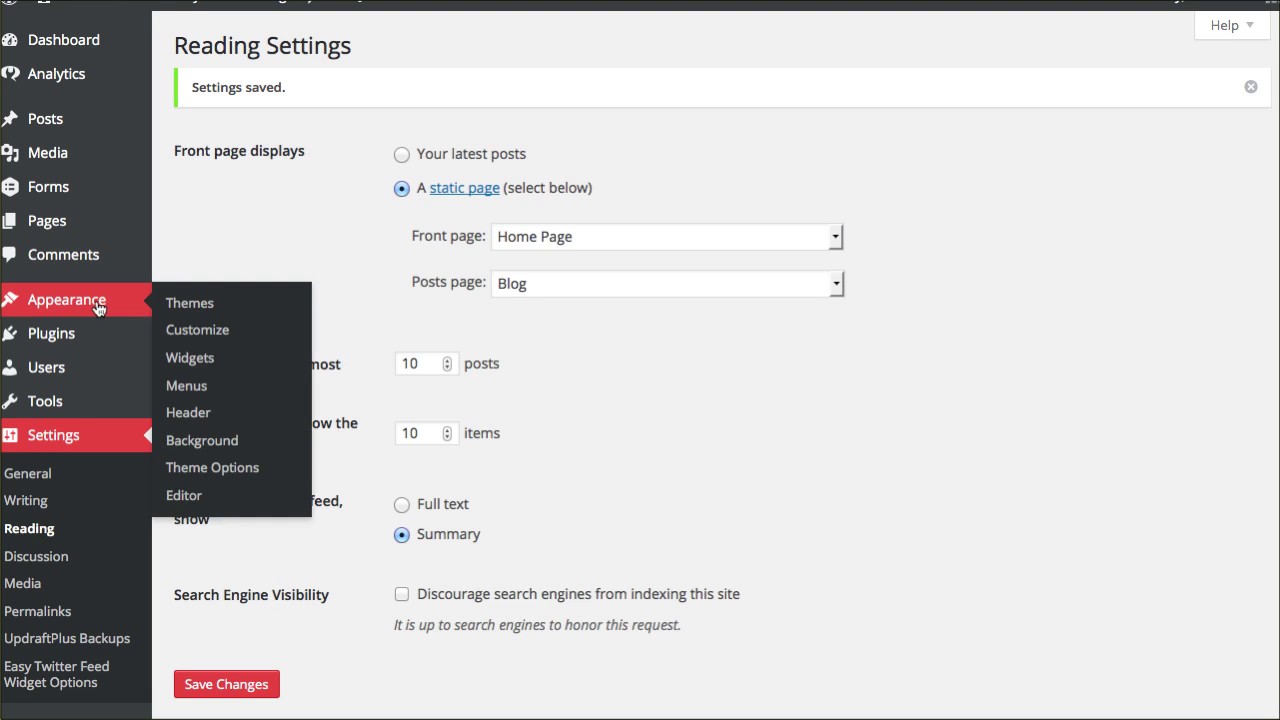
Add the Blog page to Main (Primary Menu), move it directly under Home, and save.
left_click(181, 392)
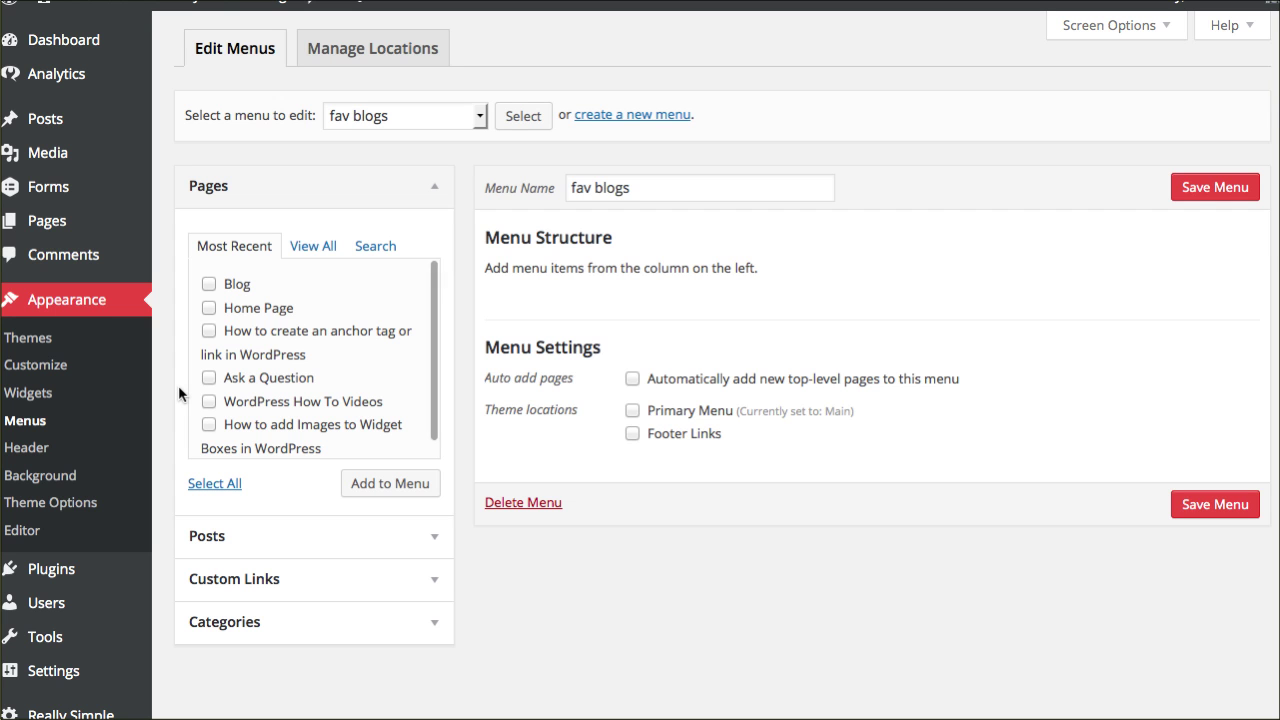
left_click(445, 119)
left_click(417, 159)
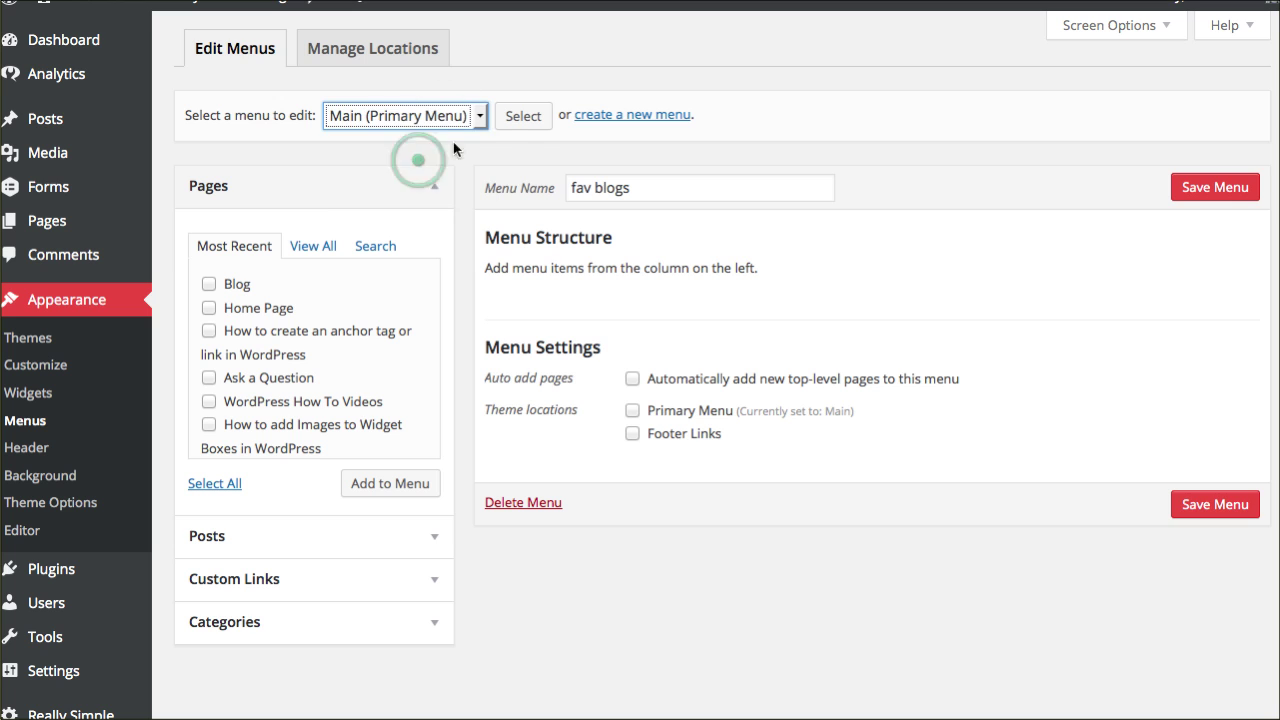
left_click(520, 115)
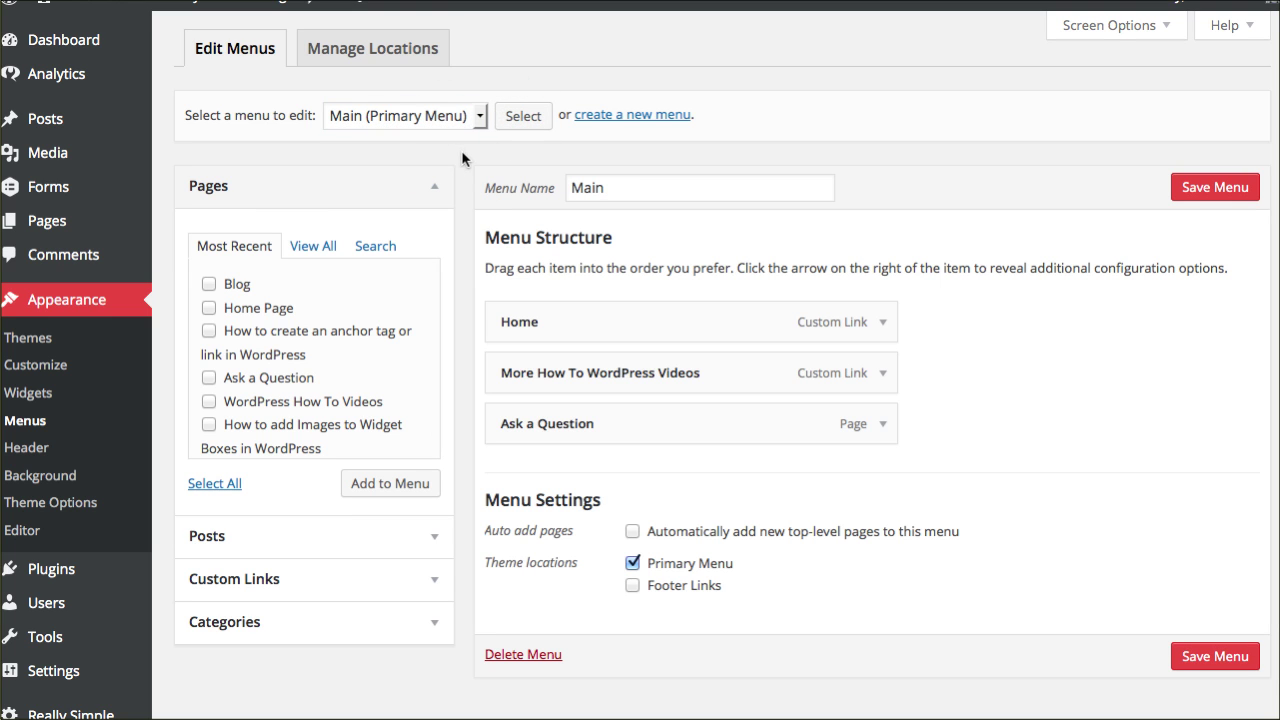
left_click(209, 284)
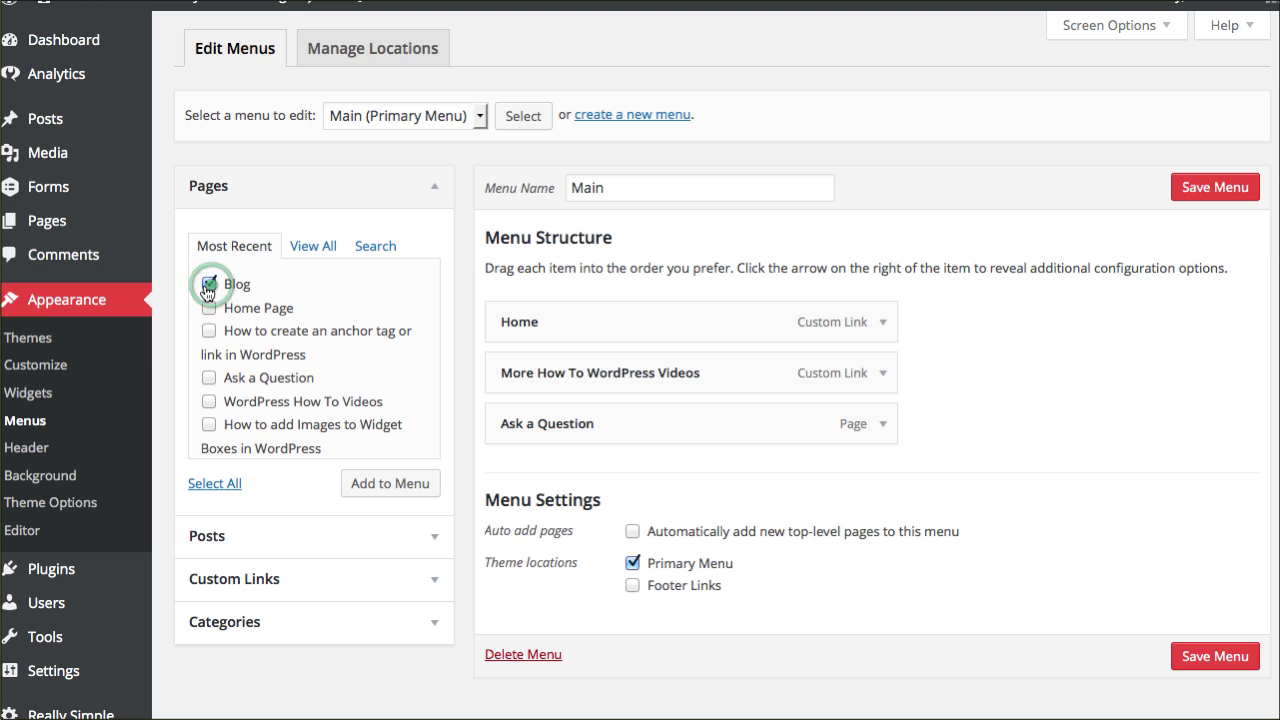
left_click(376, 484)
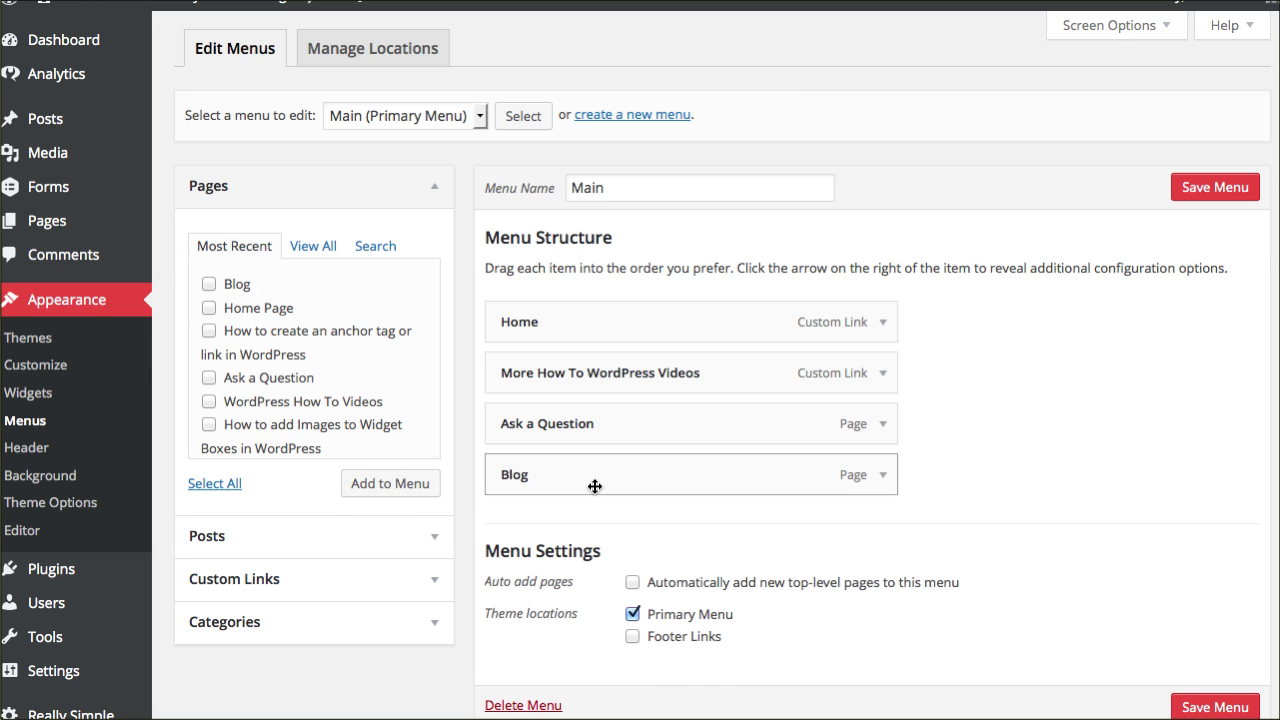
left_click_drag(594, 481, 594, 374)
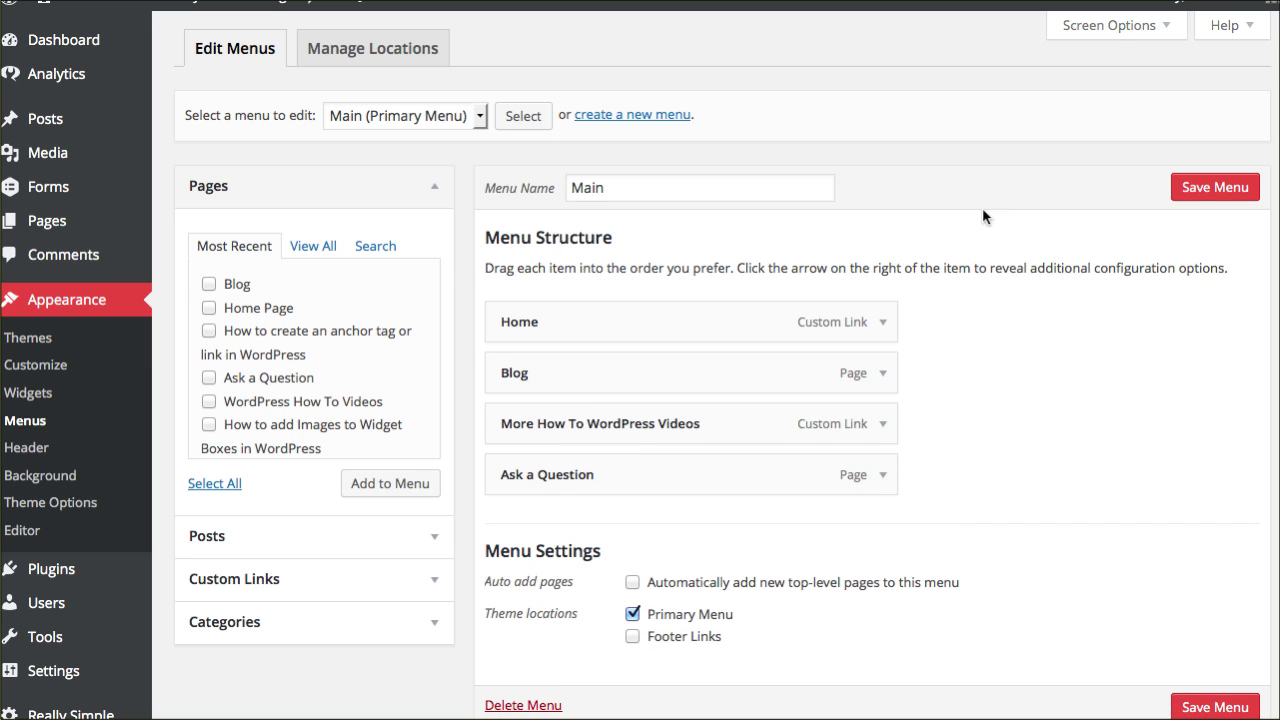
left_click(1202, 192)
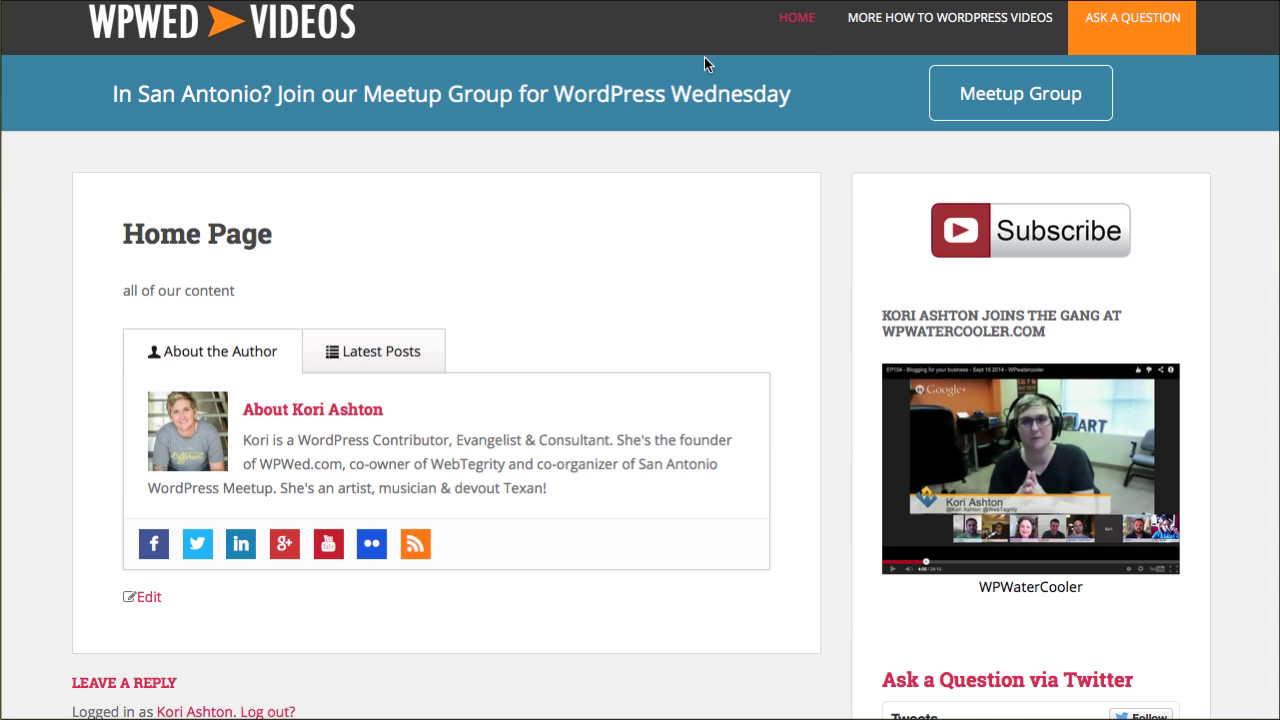
Refresh the site and open BLOG from the top menu to scroll its posts.
key("super+r")
left_click(798, 28)
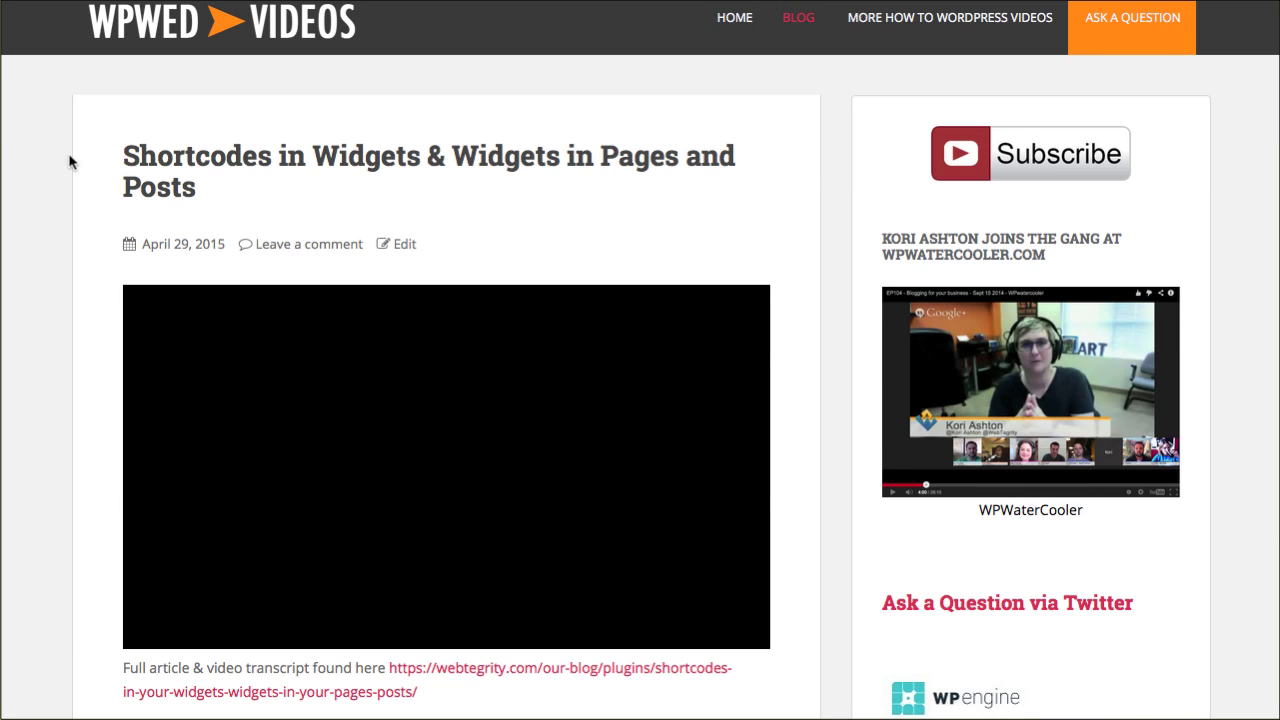
scroll(70, 162, "down", 4)
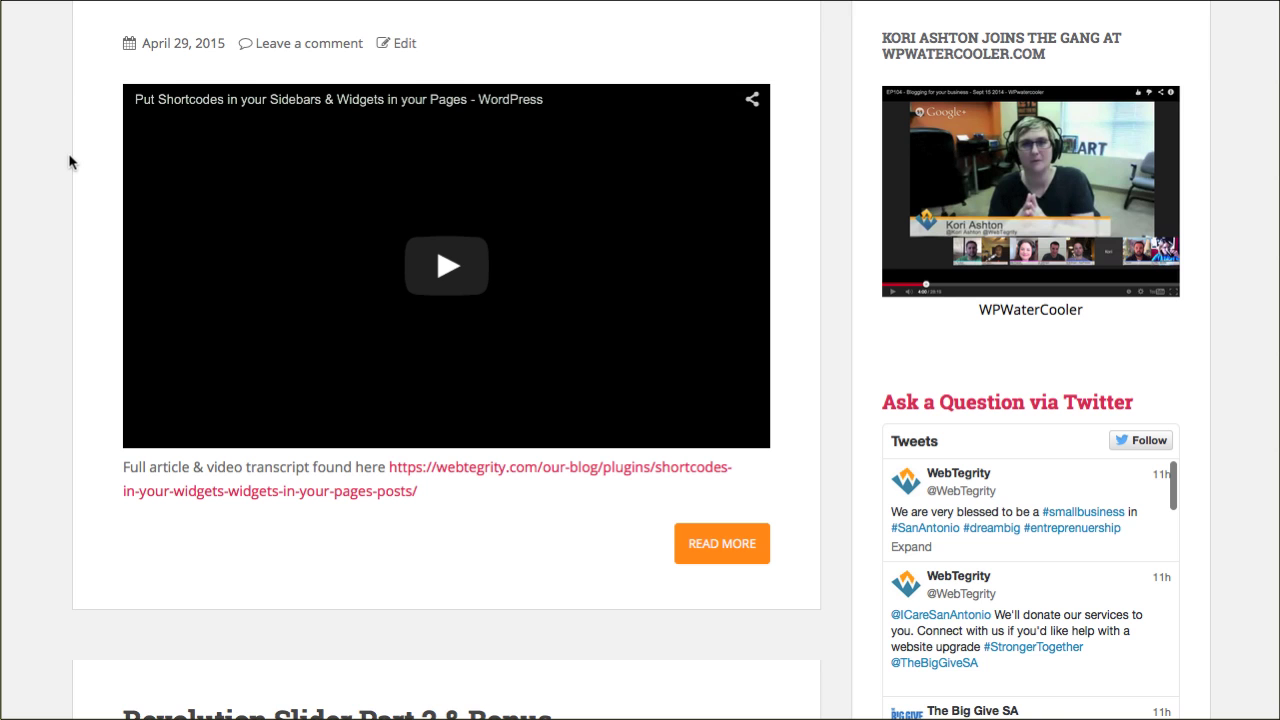
scroll(70, 162, "down", 15)
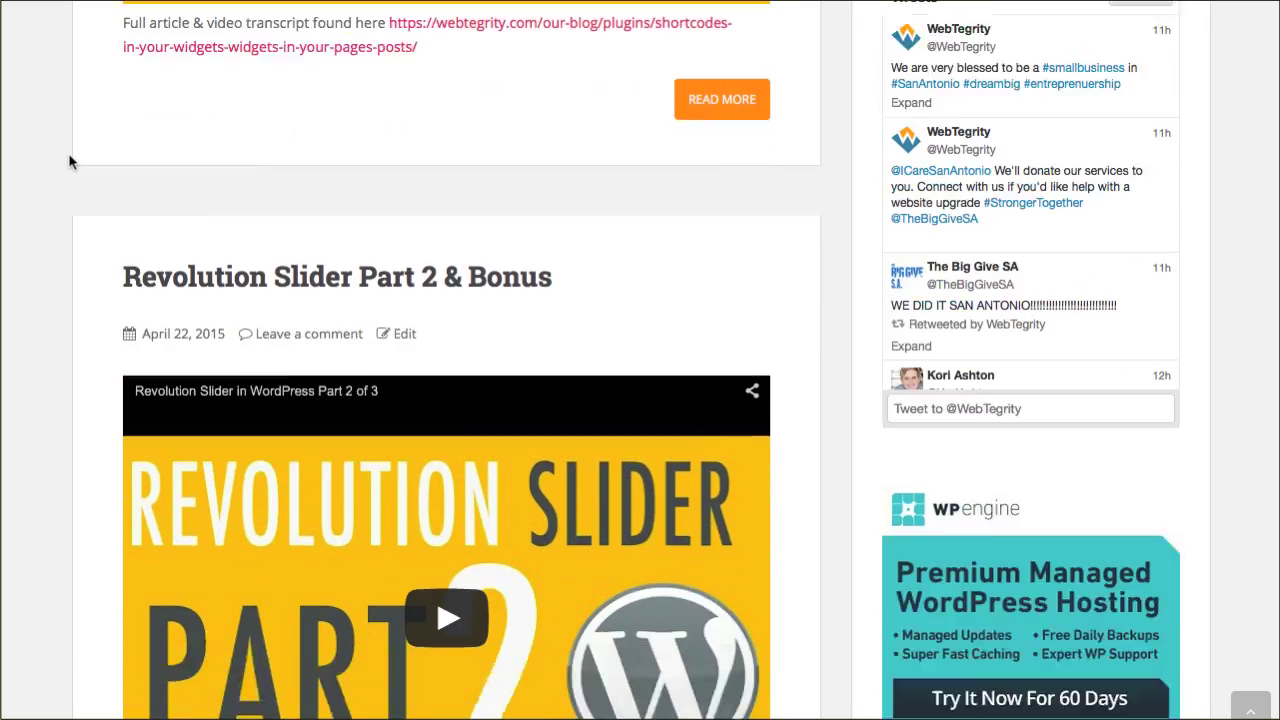
scroll(70, 162, "down", 10)
scroll(70, 162, "up", 9)
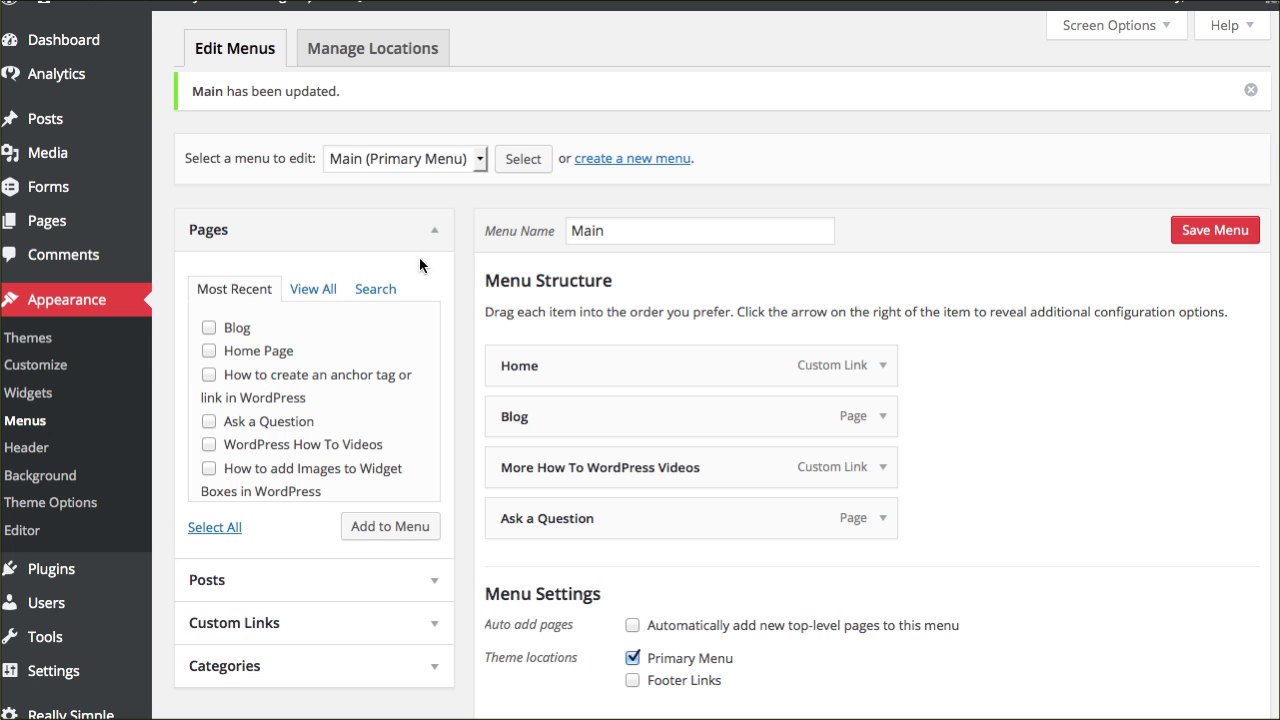
Reopen Settings > Reading and focus the 'Blog pages show at most' field (10).
mouse_move(105, 670)
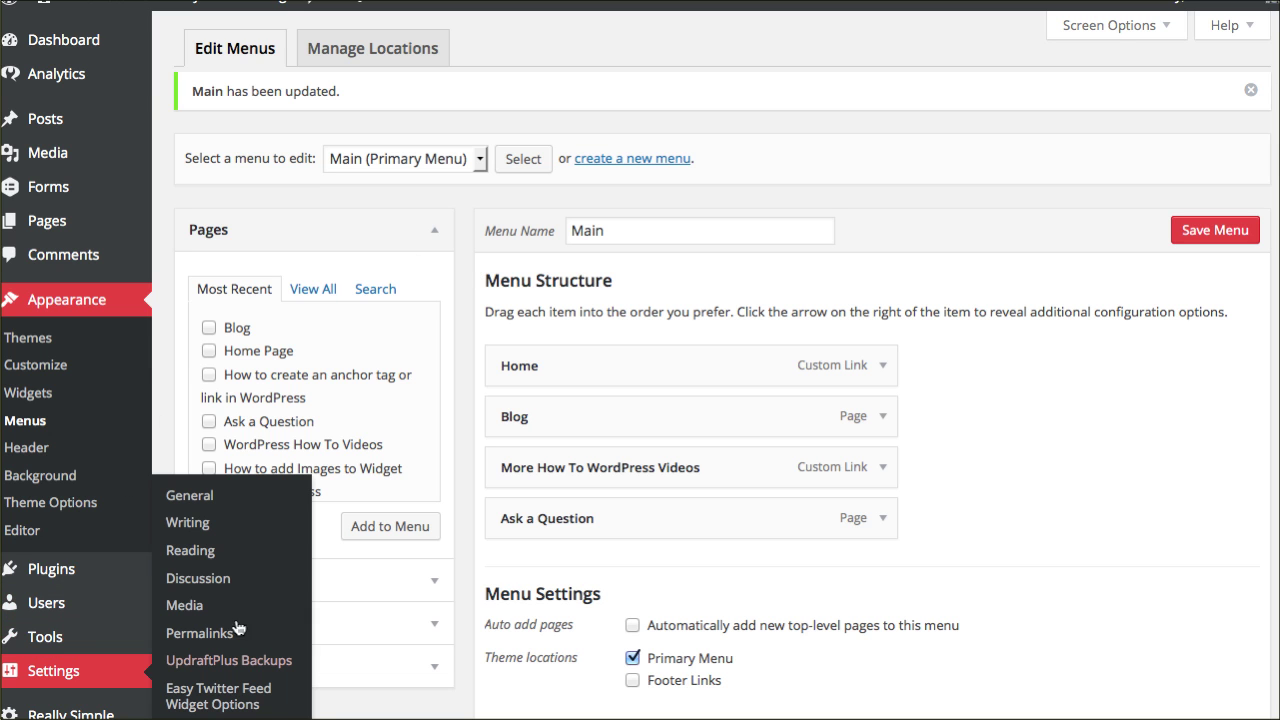
left_click(205, 557)
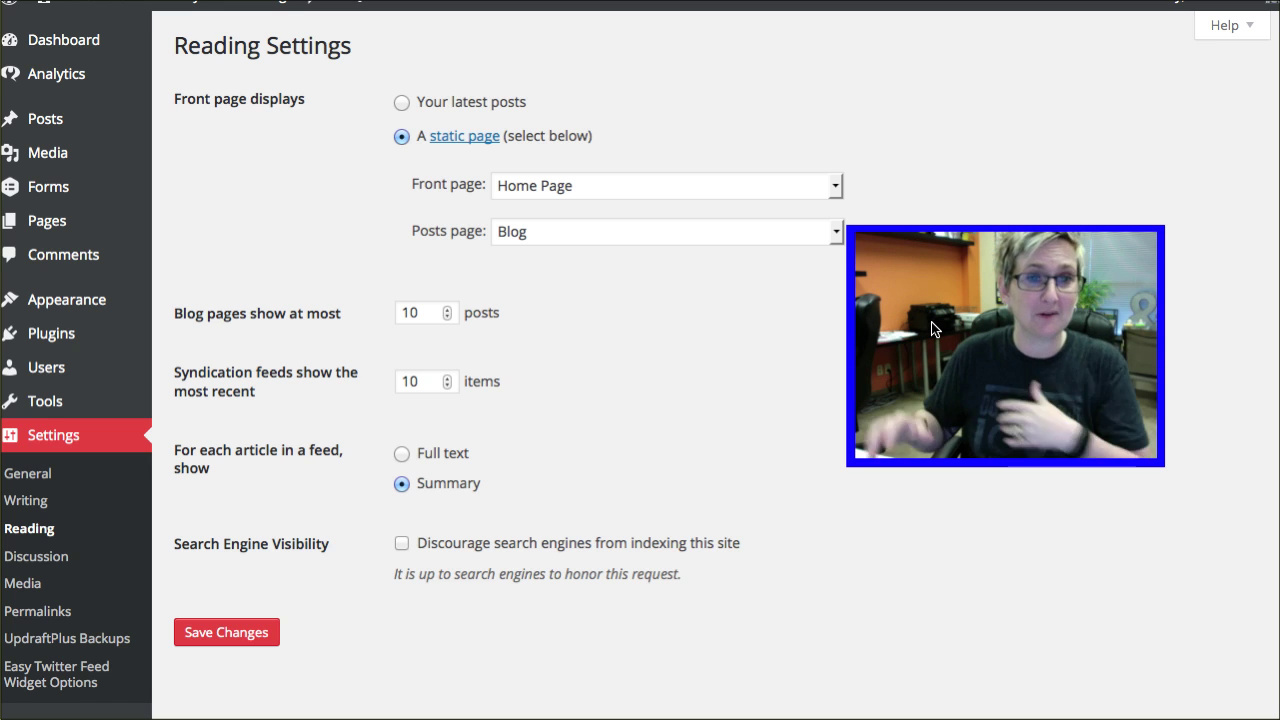
left_click(415, 315)
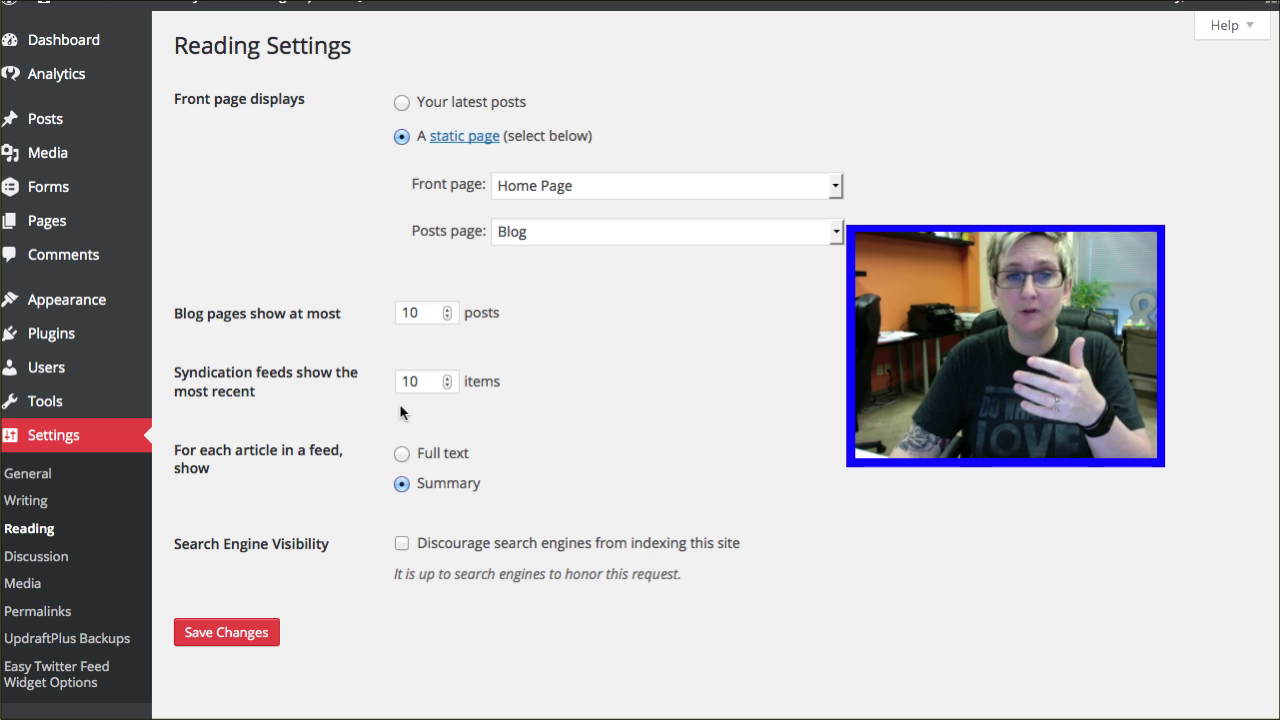
Revert the front page to 'Your latest posts' and save, keeping 10 posts per page.
left_click(399, 313)
type("20")
left_click(570, 348)
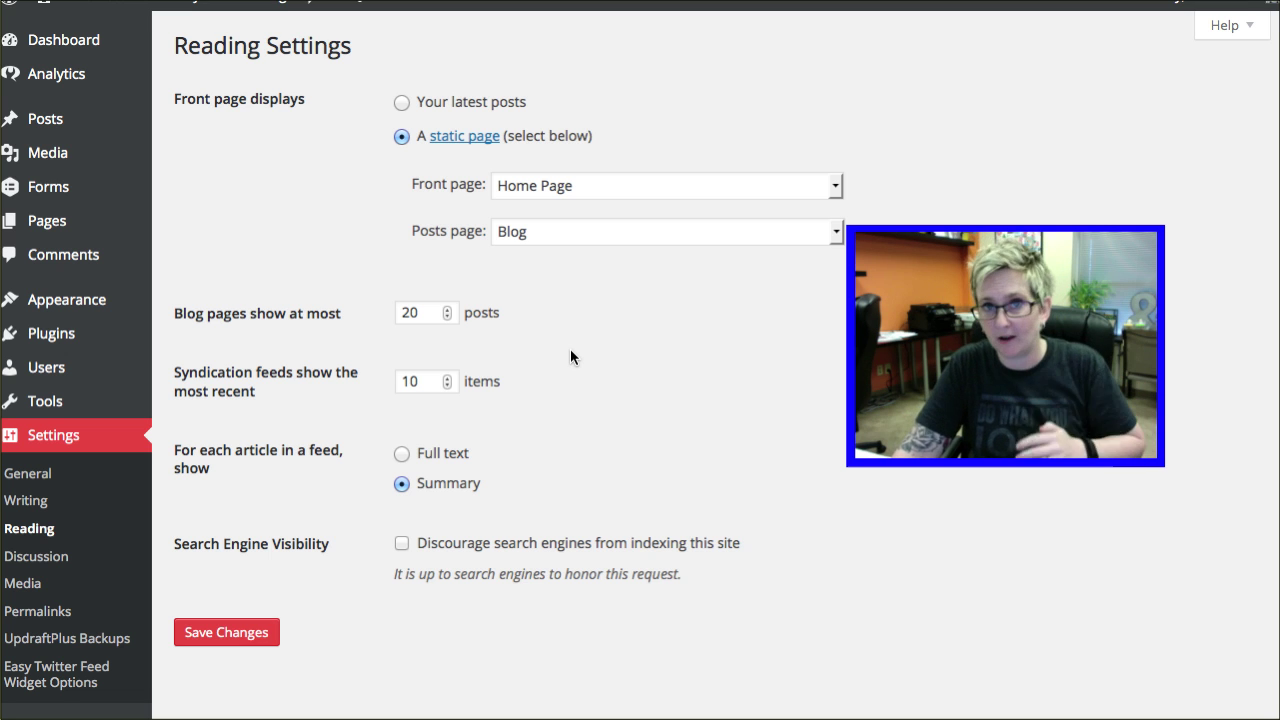
left_click(406, 312)
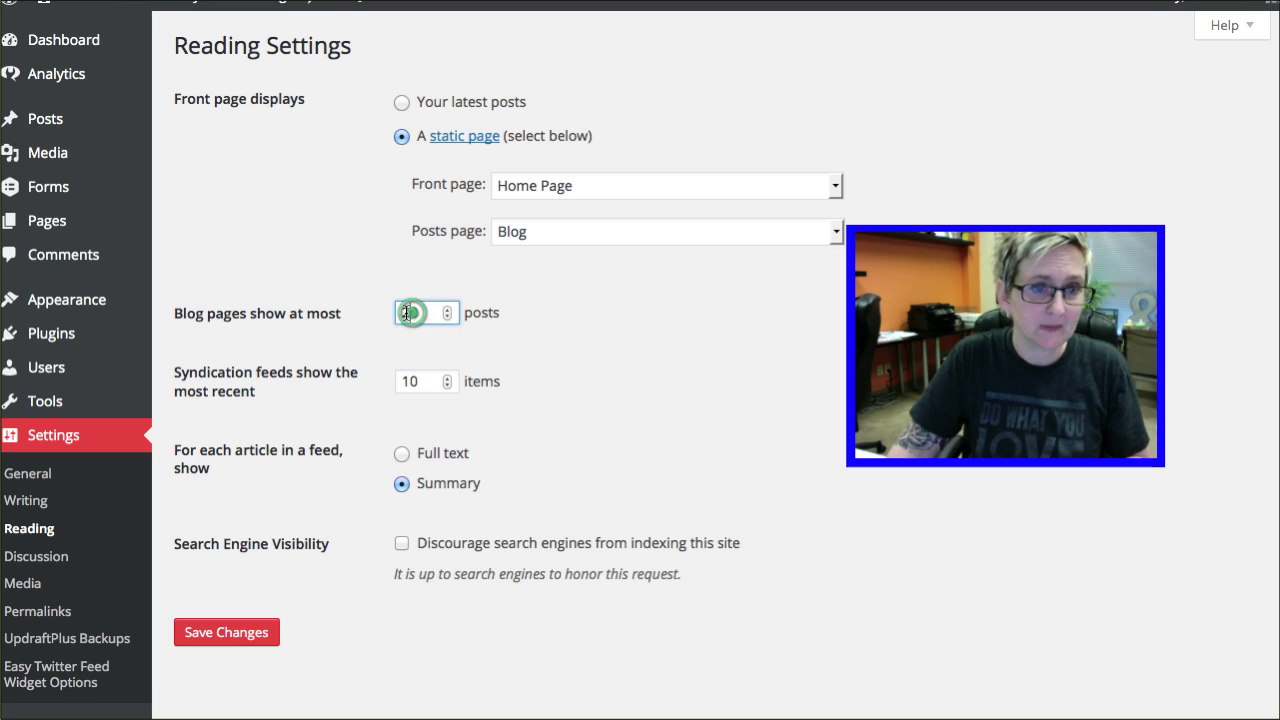
left_click(584, 346)
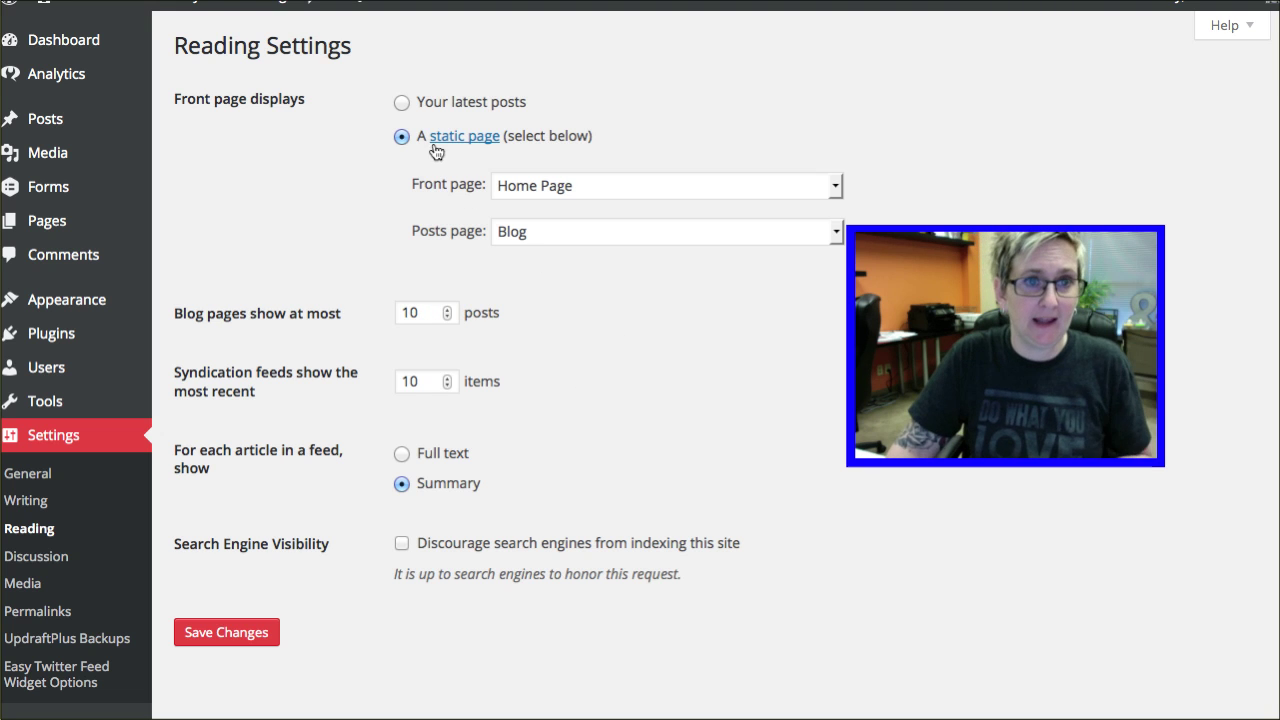
left_click(402, 104)
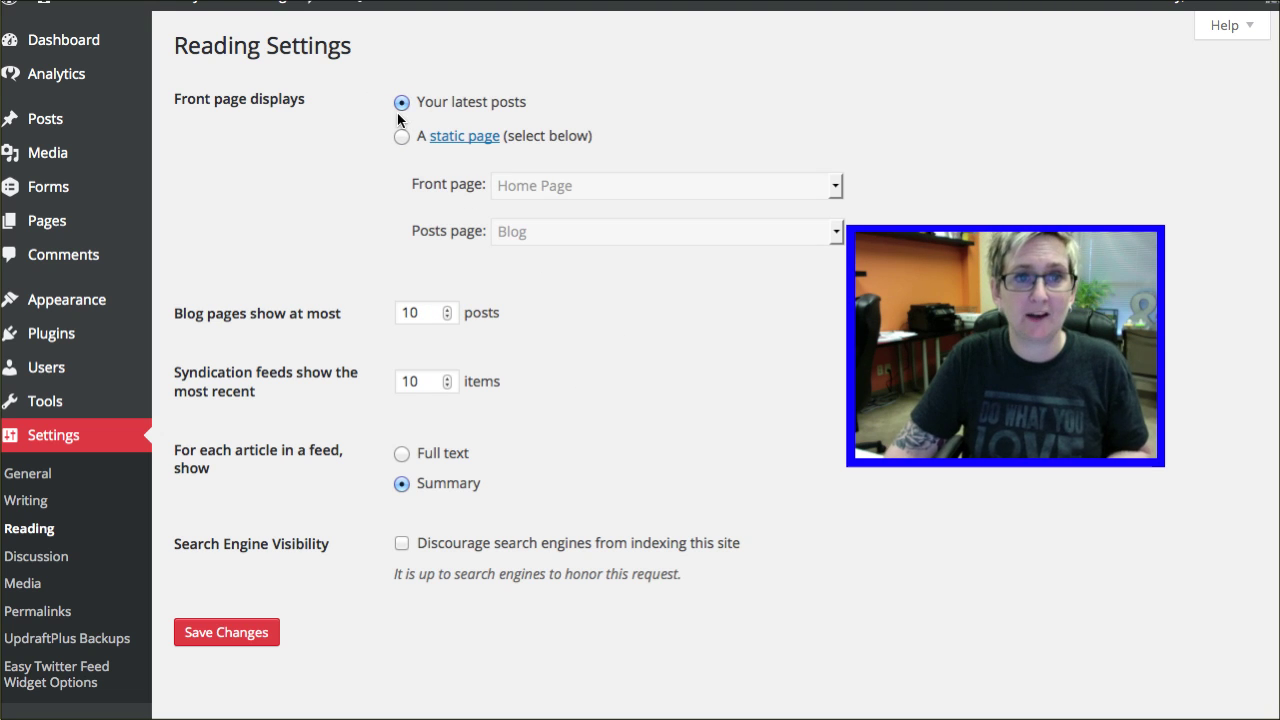
left_click(237, 635)
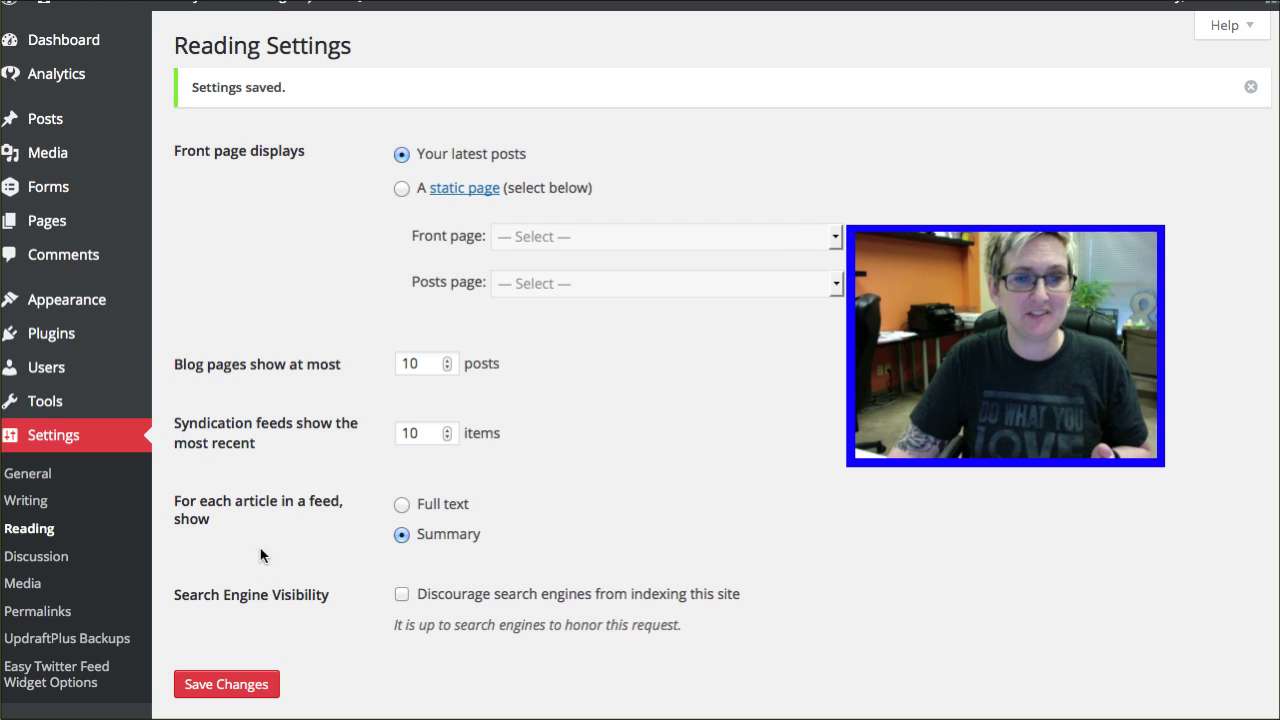
Go to Appearance > Menus to view the Main menu with Blog listed second.
mouse_move(55, 303)
left_click(180, 386)
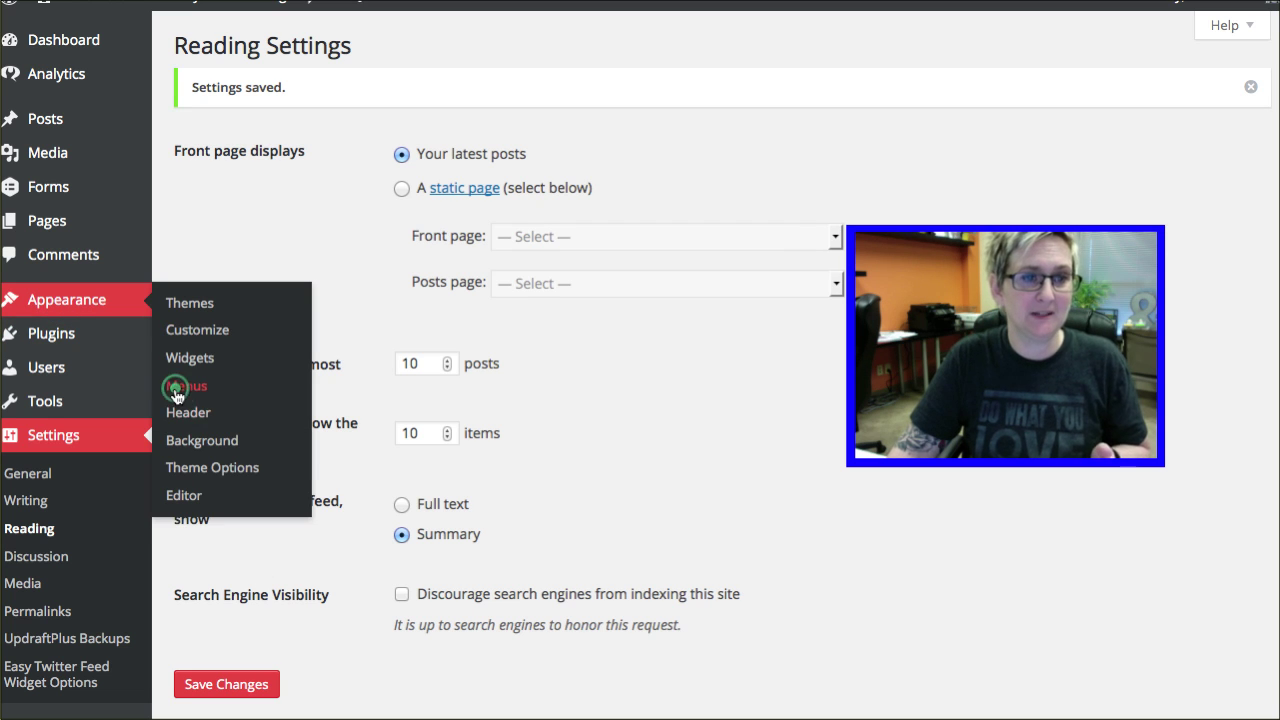